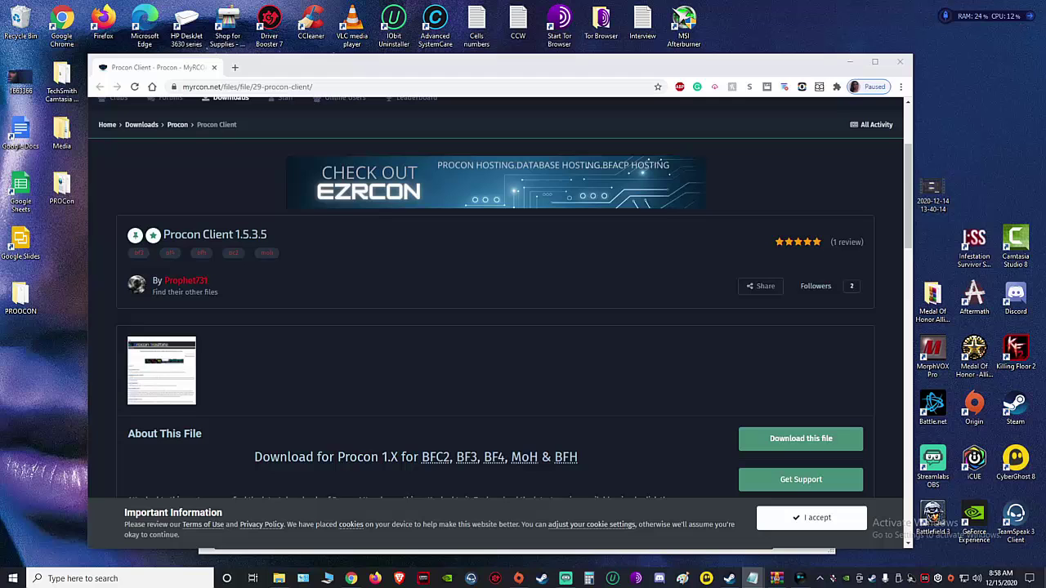
- Switch to Notepad and review the startup.TXT server settings, focusing on the vars.ranked false and punkBuster.false lines
mouse_move(755, 582)
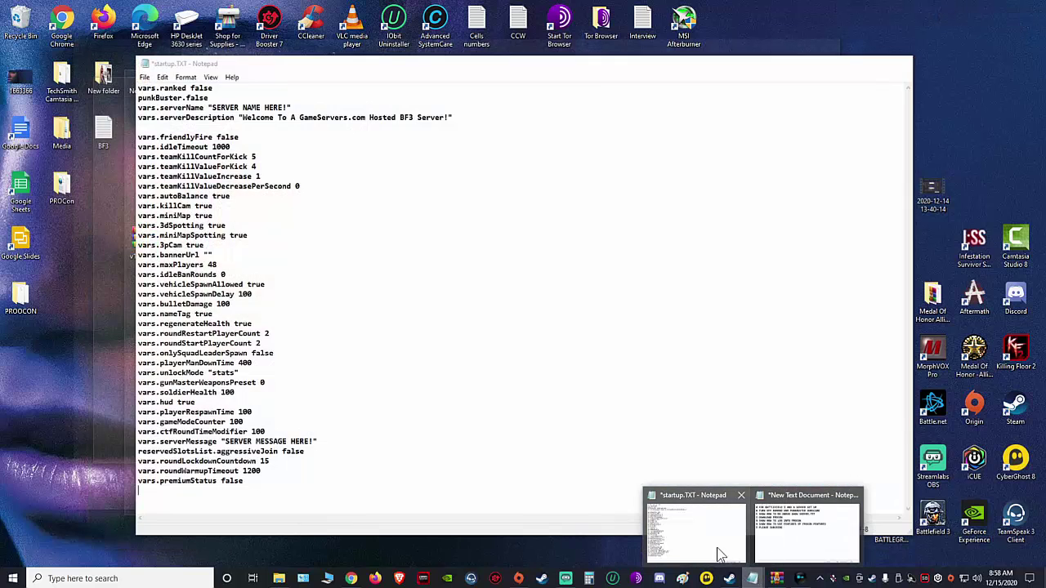
click(720, 555)
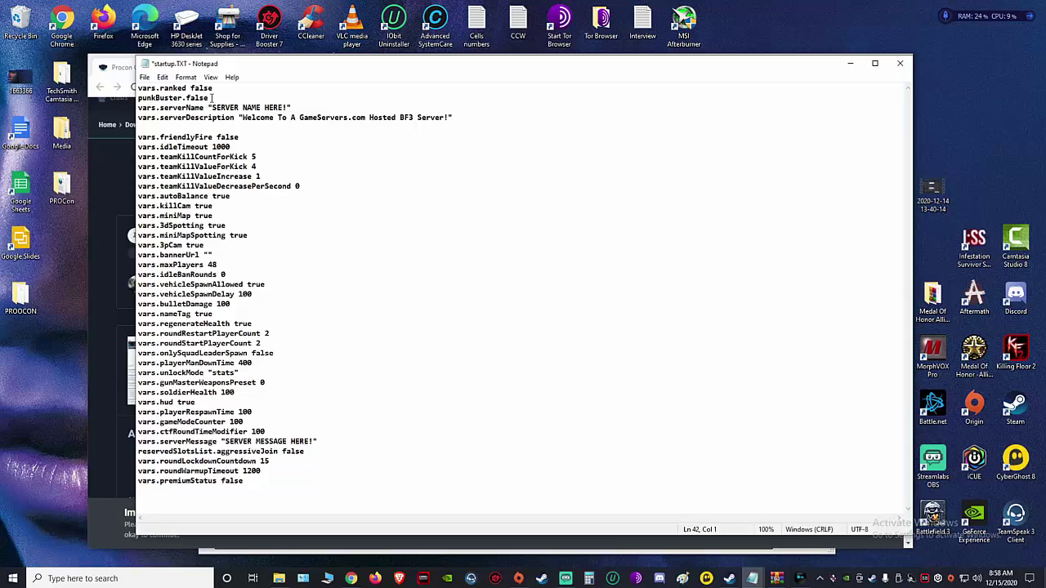
drag(212, 98, 137, 88)
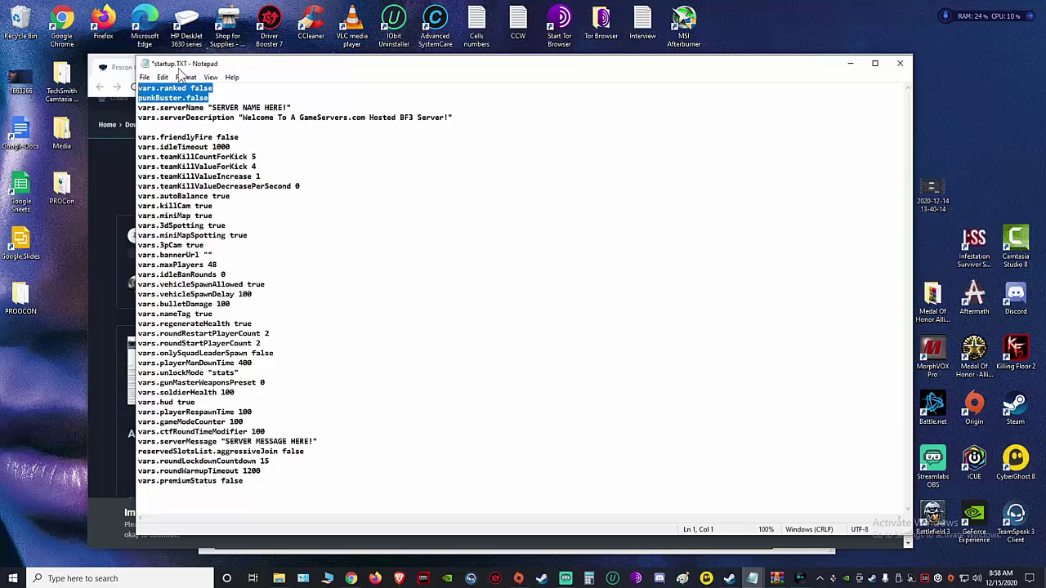
drag(221, 97, 138, 85)
drag(297, 63, 280, 60)
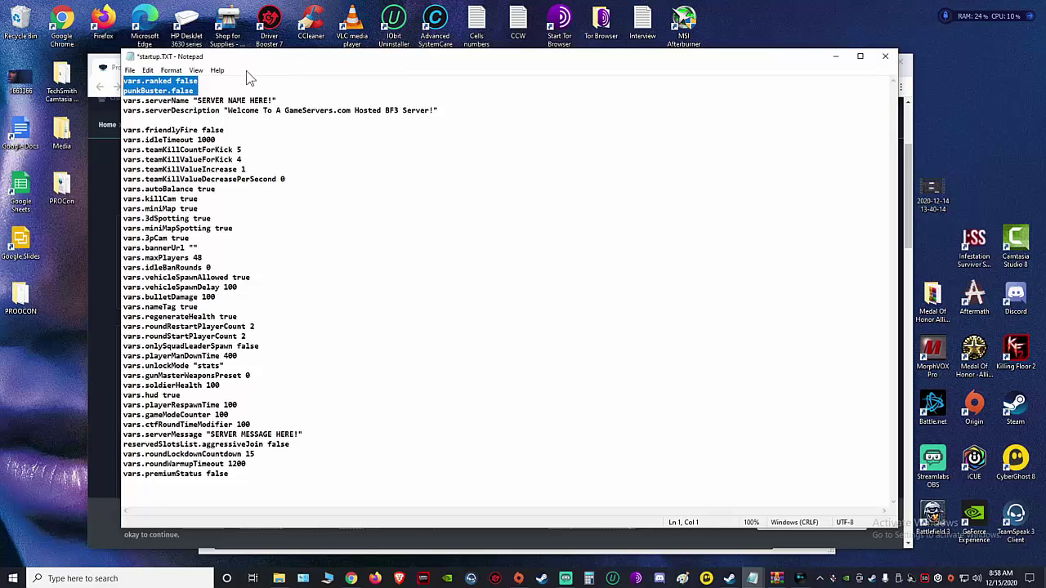
click(367, 238)
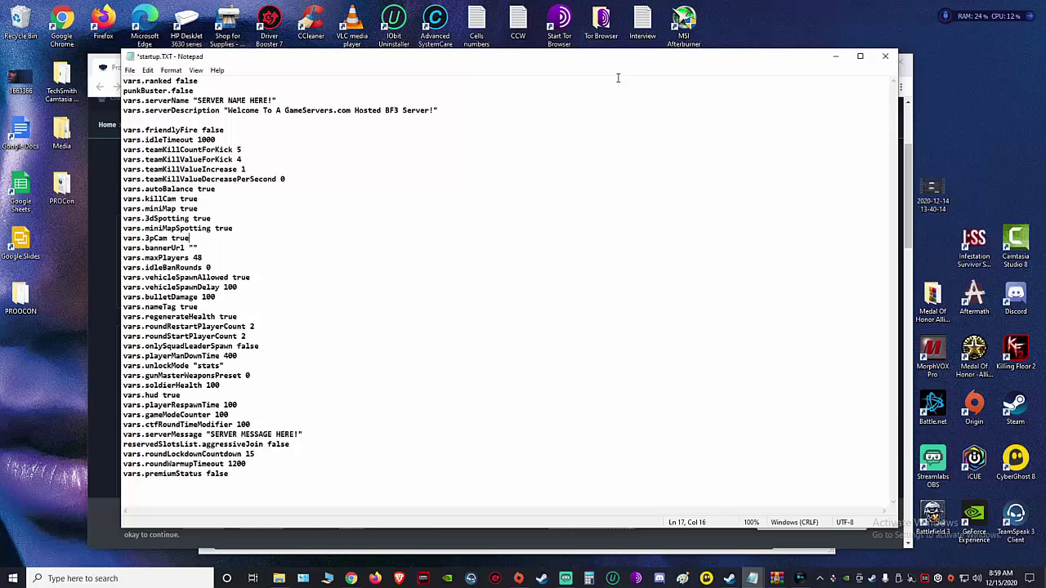
drag(238, 476, 133, 72)
drag(198, 92, 125, 73)
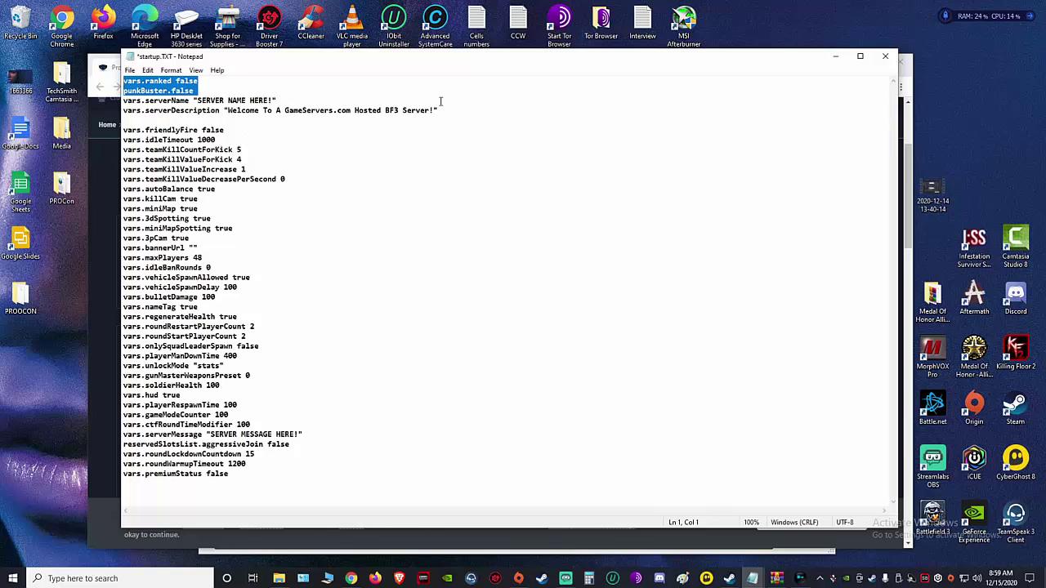
click(837, 57)
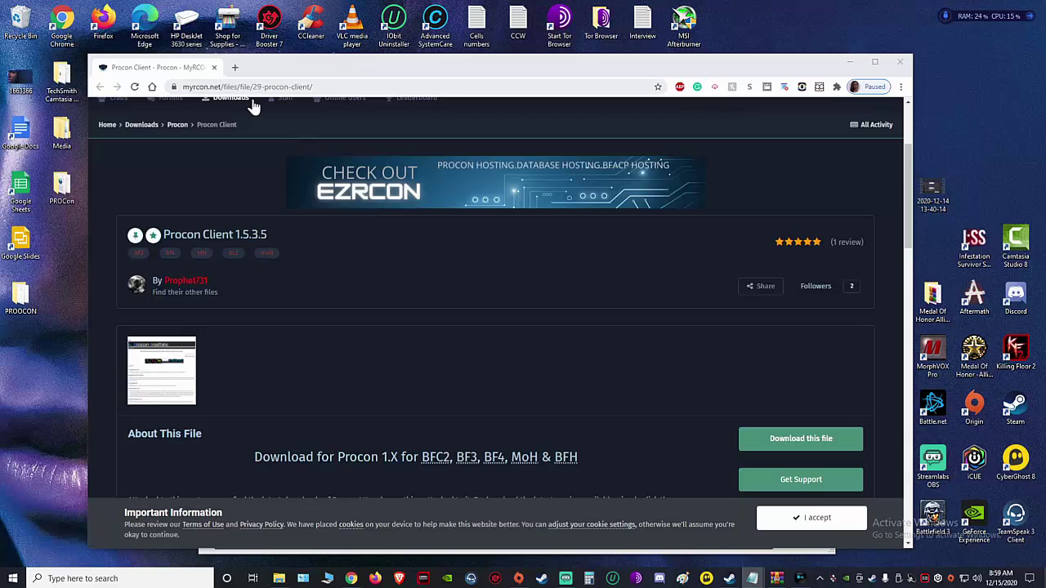
- Switch to Chrome and download the Procon Client 1.5.3.5 zip from the myrcon.net page, closing the download notice
drag(335, 67, 349, 68)
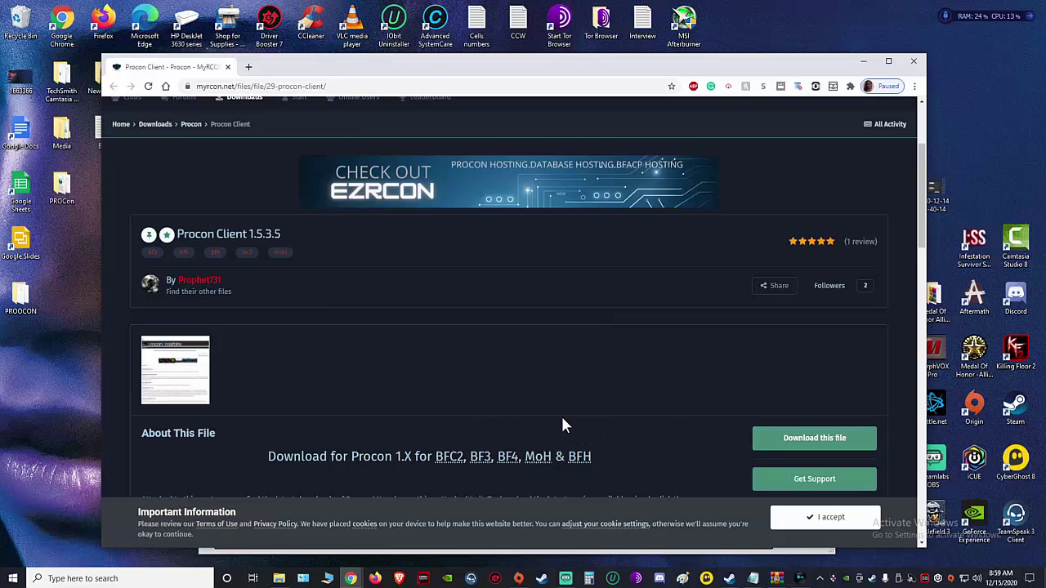
scroll(663, 401, down, 1)
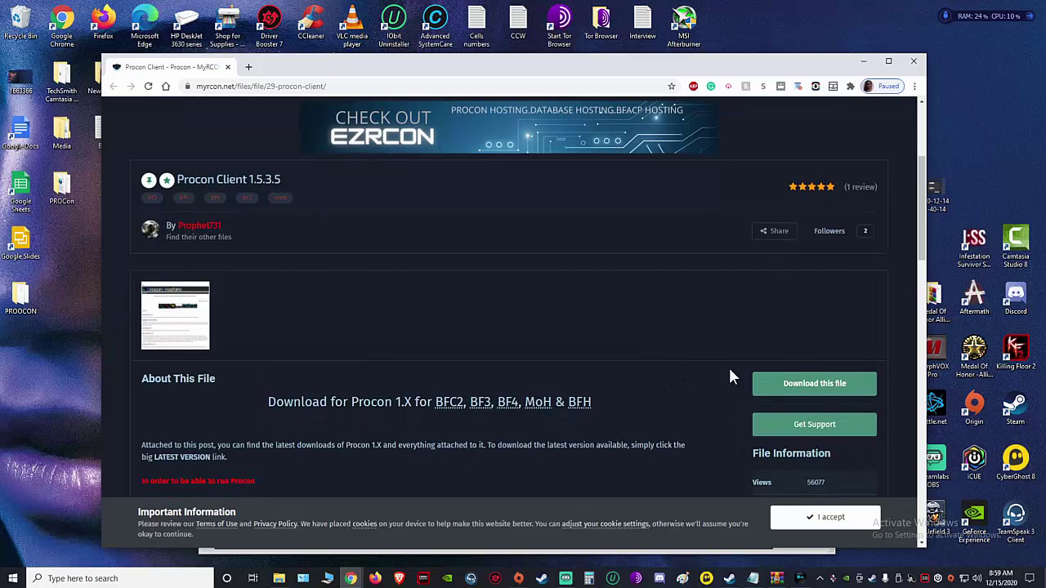
click(822, 388)
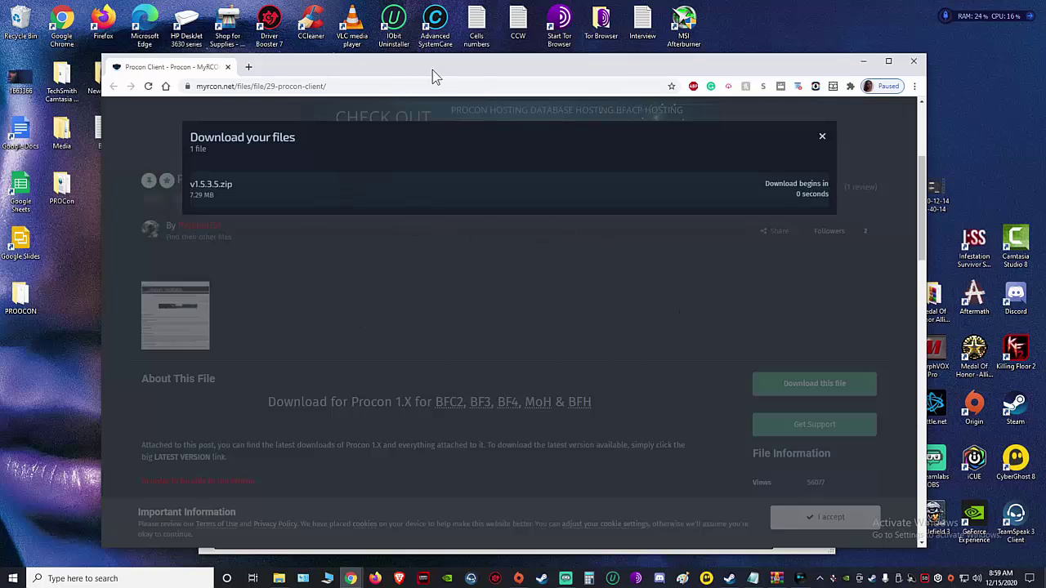
drag(430, 68, 501, 82)
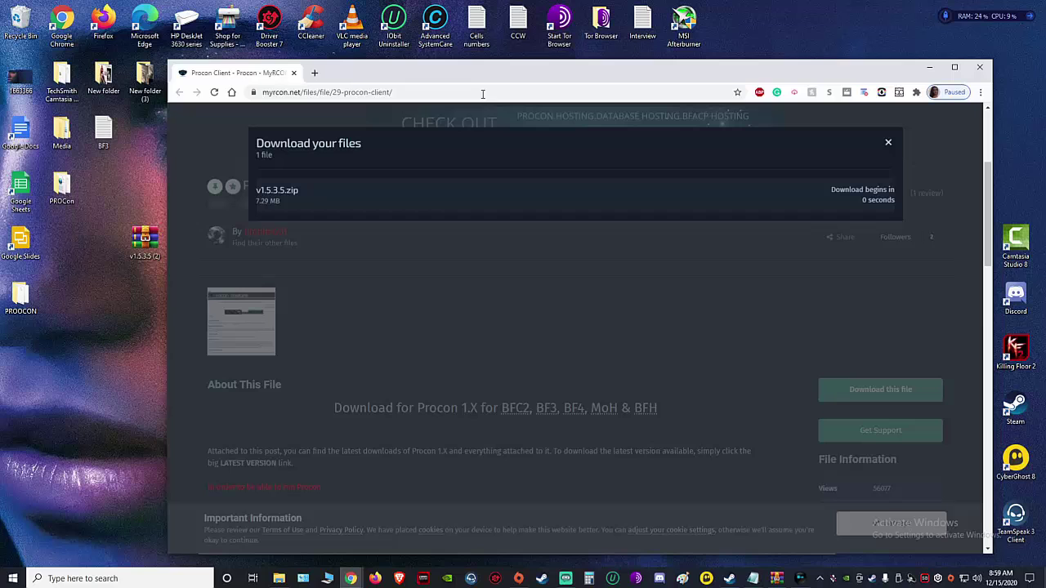
click(890, 143)
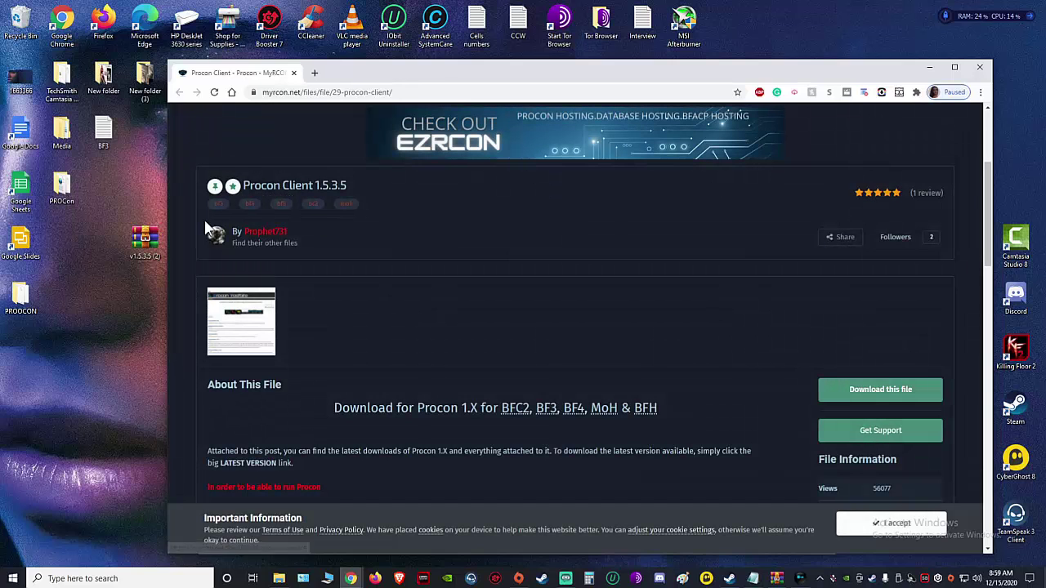
- Open the downloaded v1.5.3.5 (2) archive in WinRAR and extract all its files into the PROOCON desktop folder
click(143, 237)
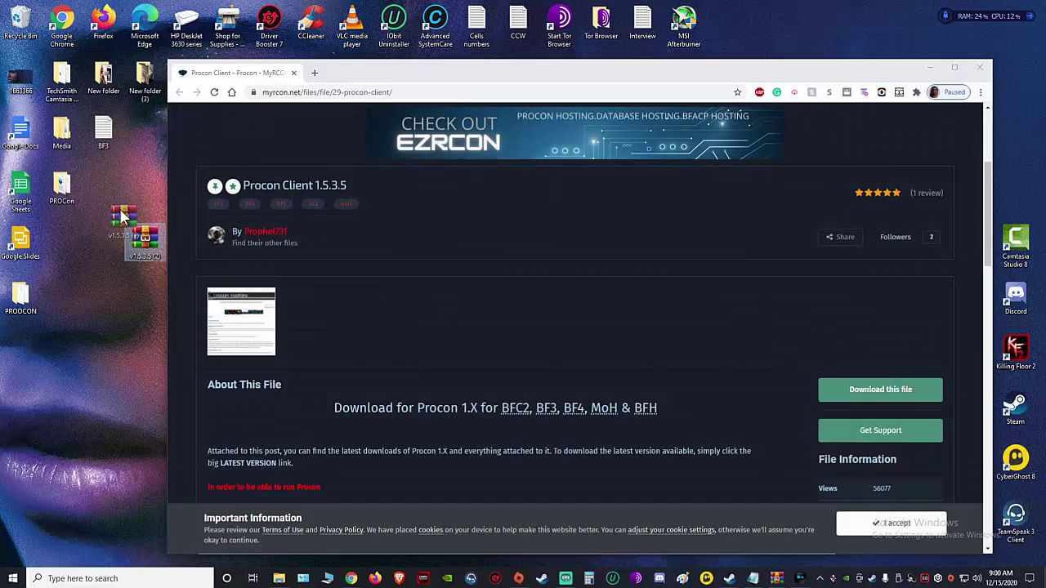
double_click(146, 249)
scroll(486, 437, down, 7)
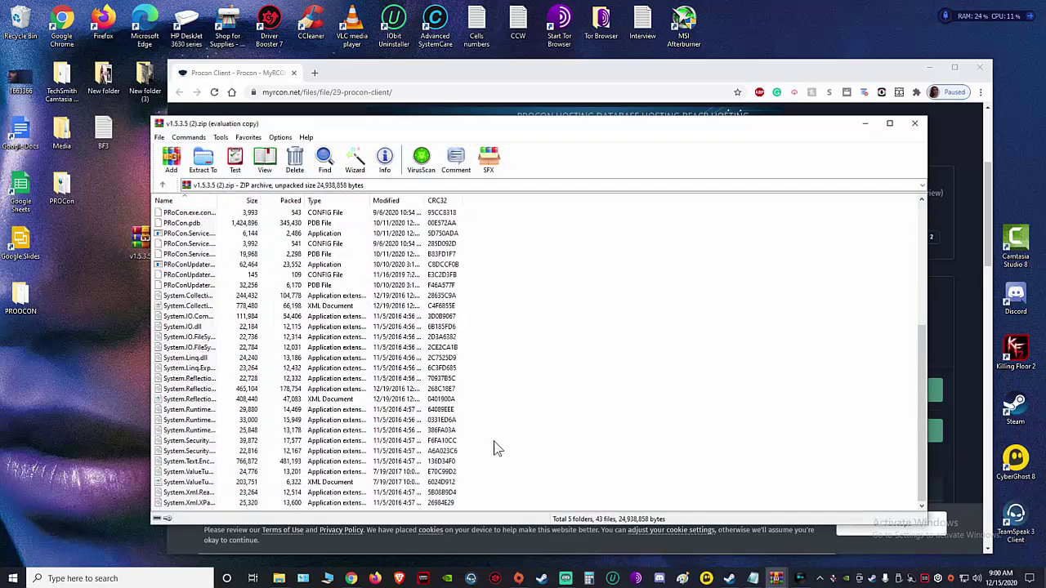
click(599, 334)
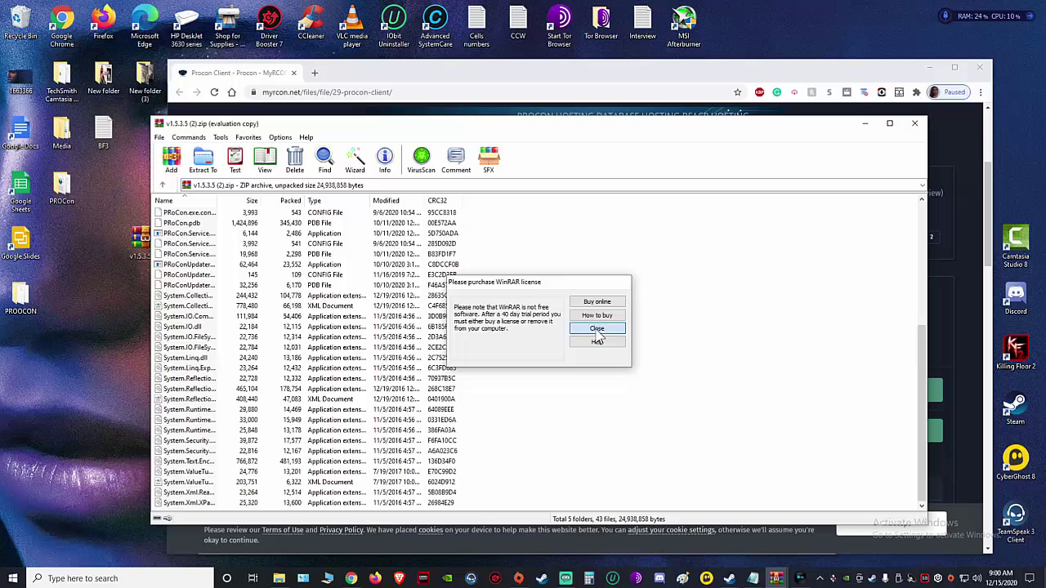
drag(480, 513, 412, 234)
drag(199, 307, 69, 296)
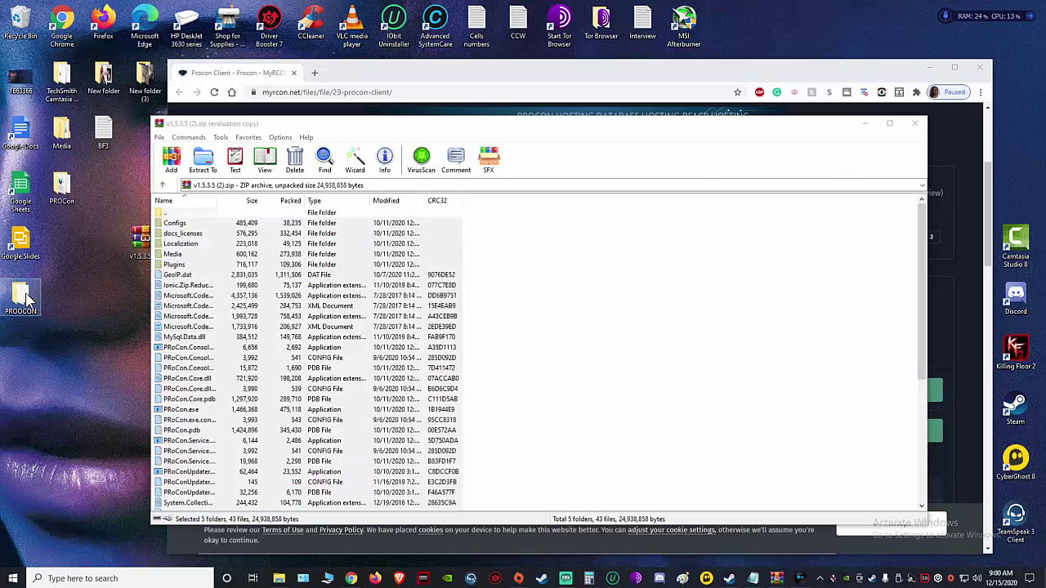
- Launch the PRoCon application from the PROOCON folder
scroll(407, 325, down, 2)
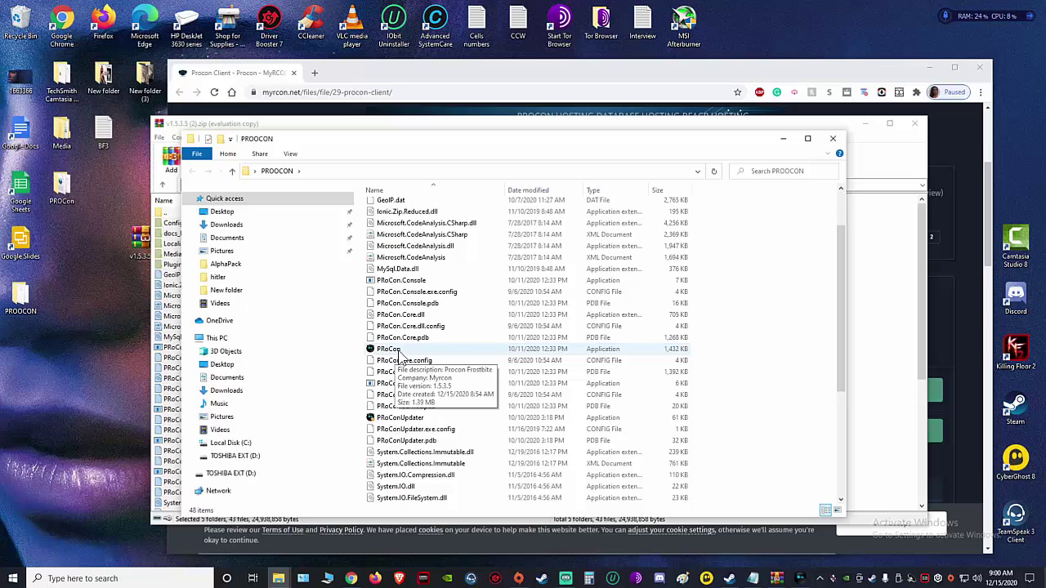
click(396, 352)
double_click(398, 354)
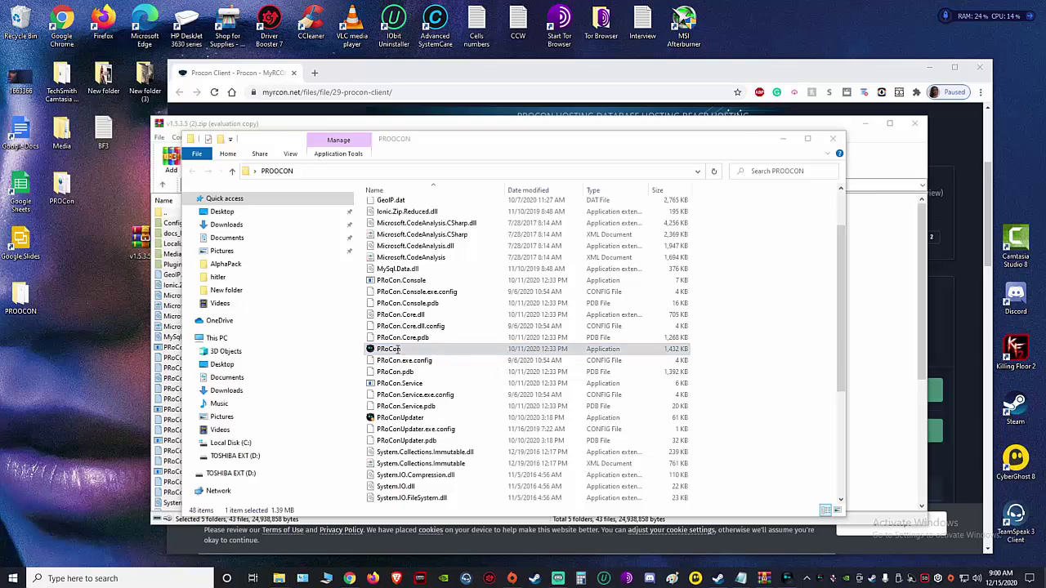
click(695, 424)
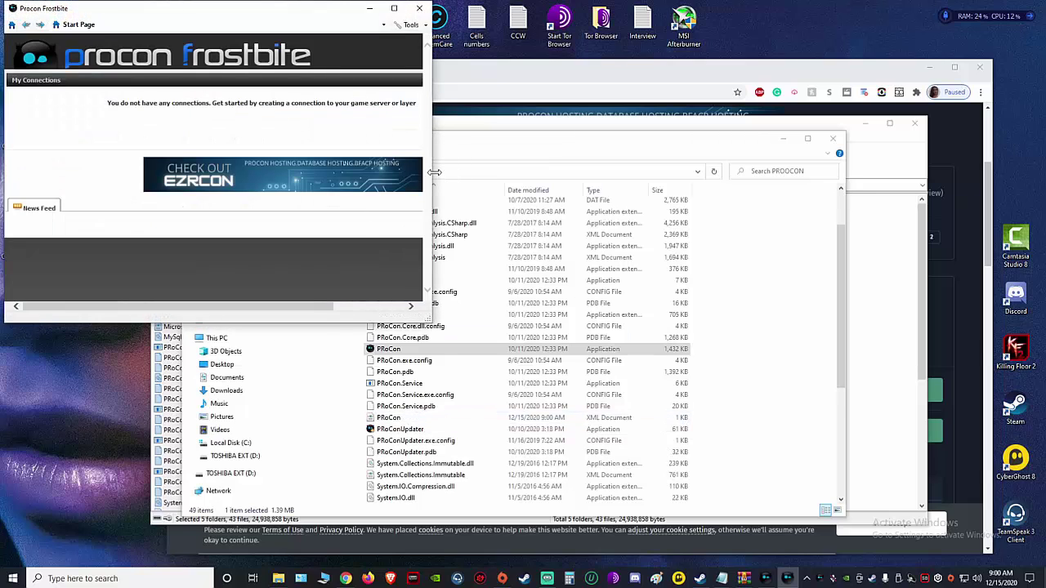
- Enlarge the Procon Frostbite window in width and height and move it away from the screen corner
drag(434, 172, 645, 175)
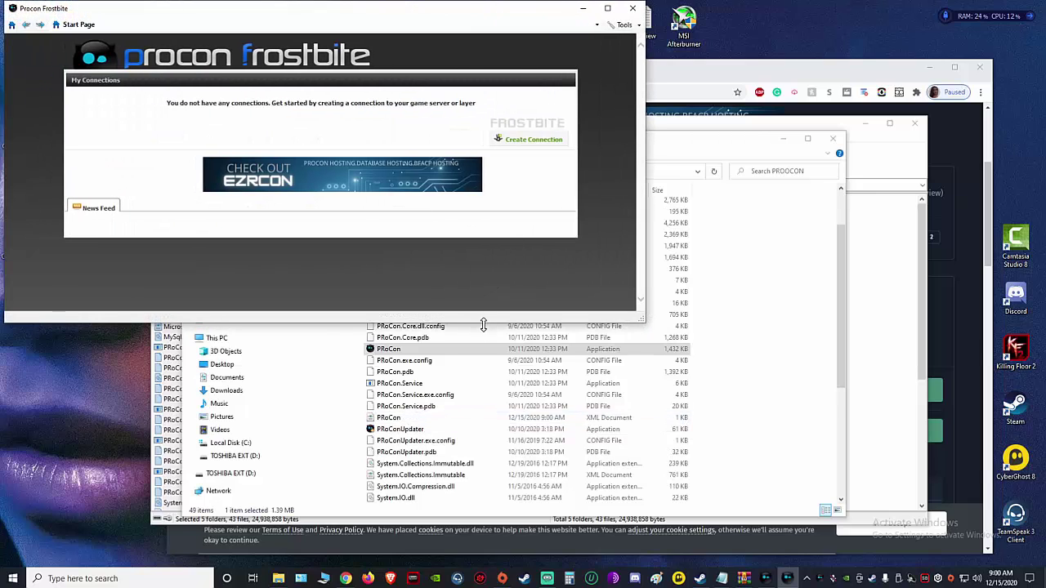
drag(483, 323, 547, 493)
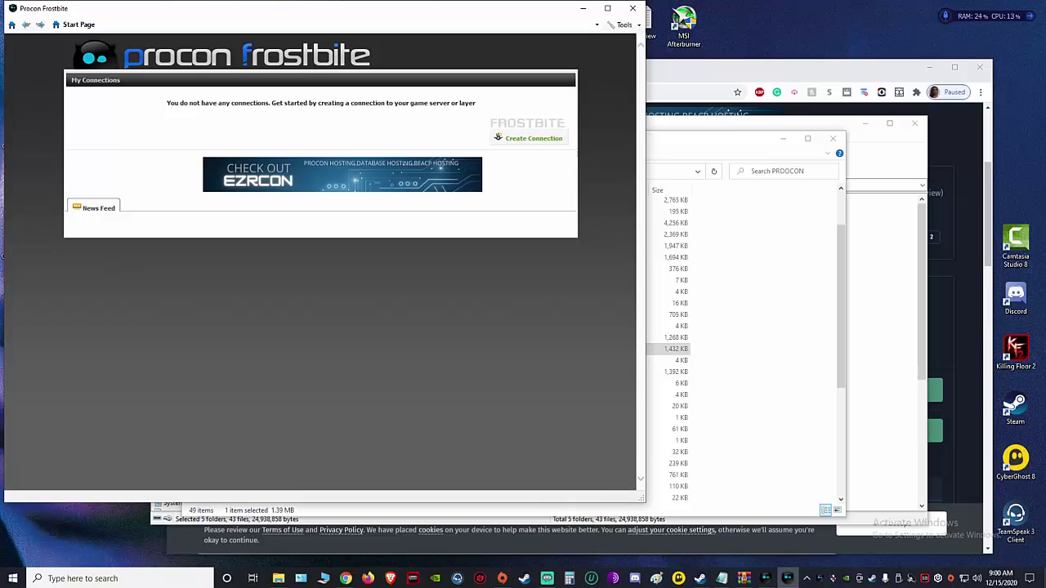
click(345, 579)
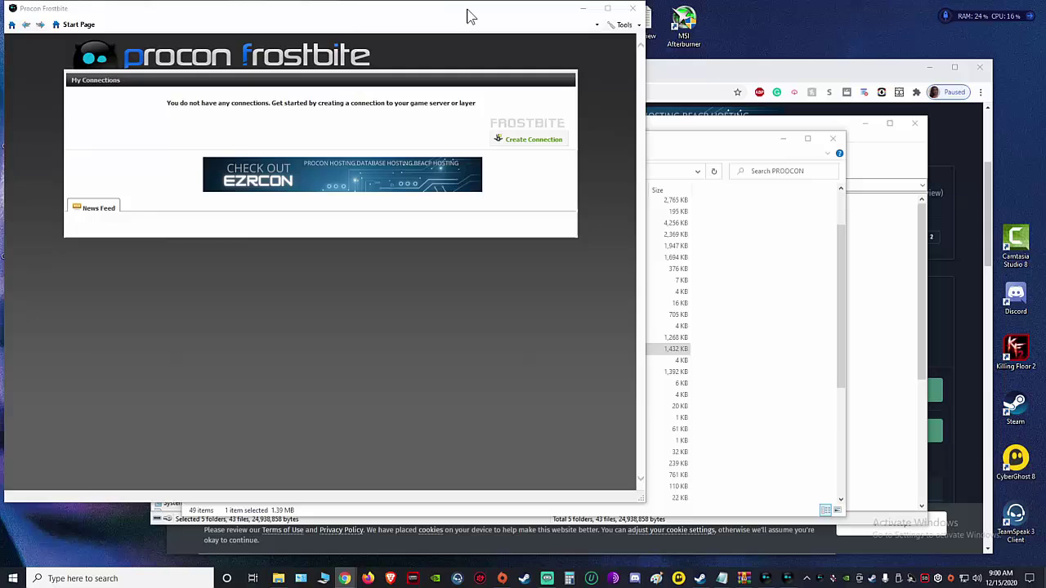
drag(472, 16, 533, 40)
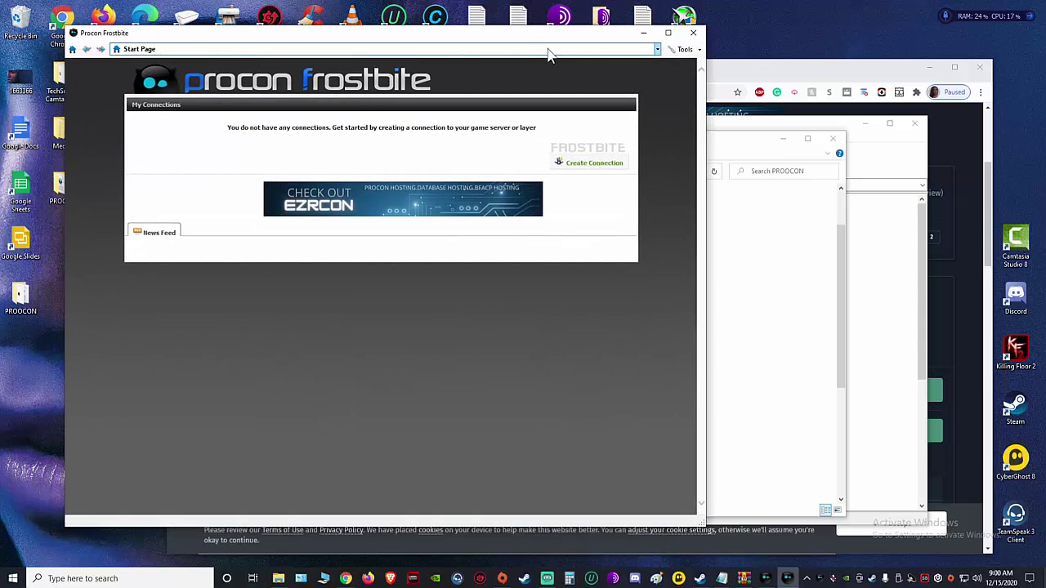
- Start a new connection with hostname 108.61.109.89 and port 25200, and fill in the account username
click(594, 166)
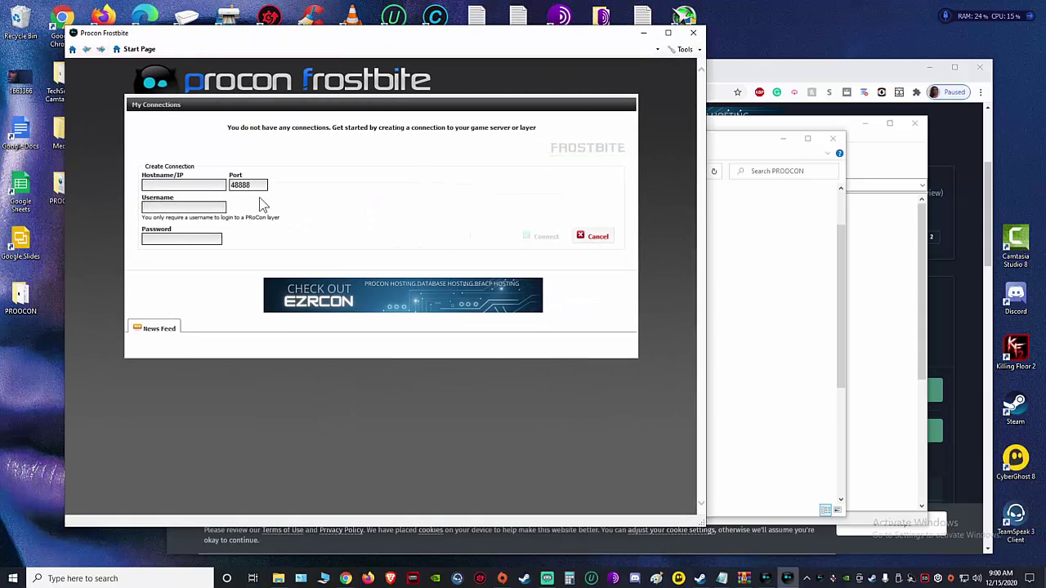
click(202, 189)
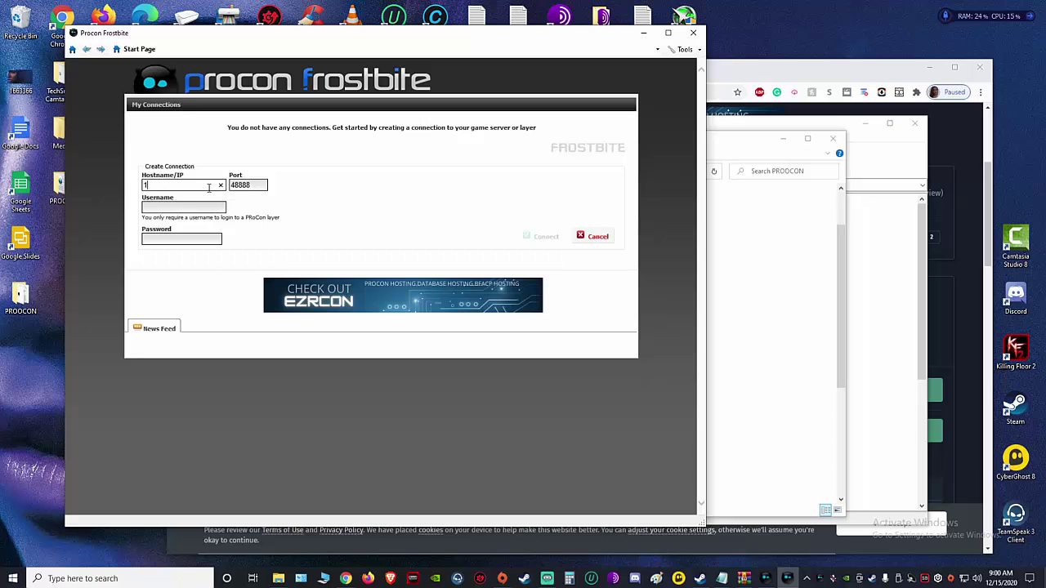
text(108.61.109.89)
double_click(245, 186)
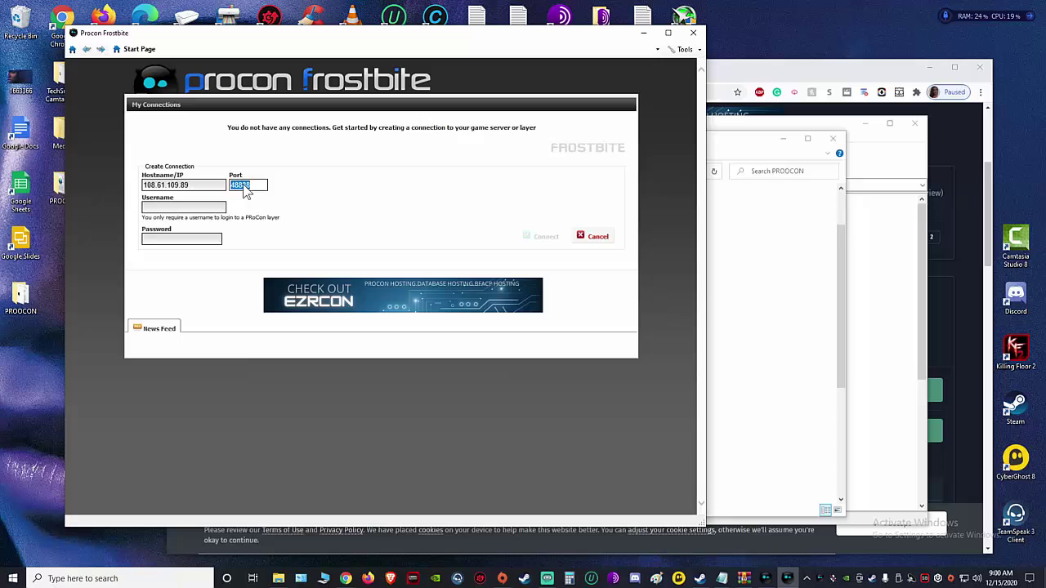
key(BackSpace)
click(193, 208)
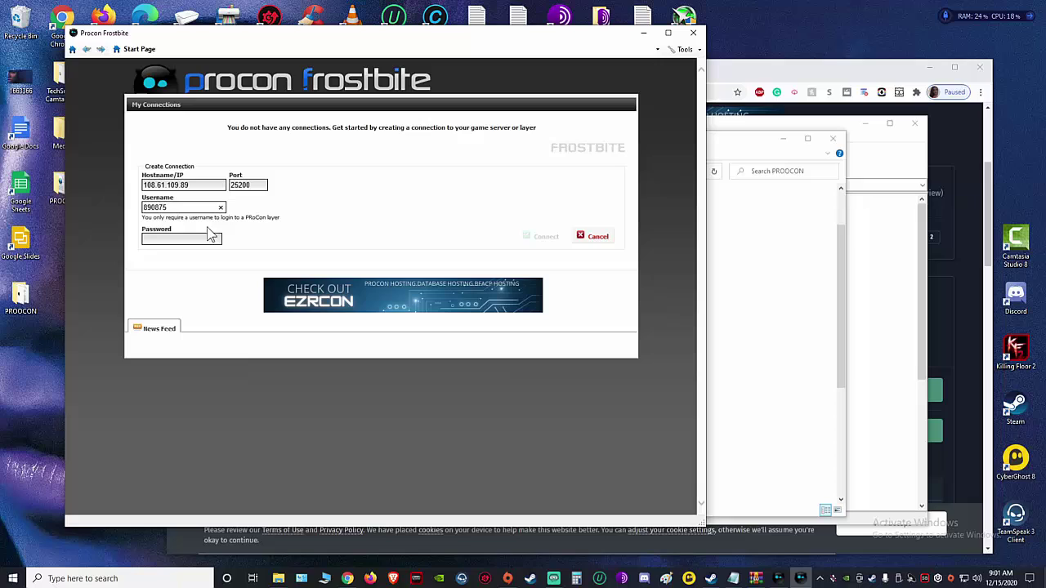
- Enter the server password for the new connection, retyping it with Caps Lock off, and connect
click(201, 238)
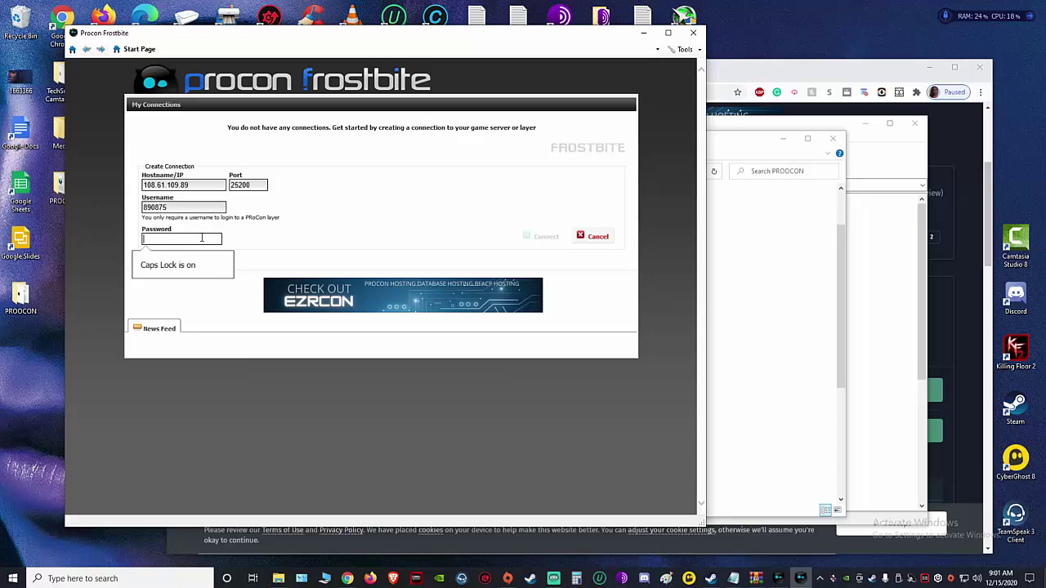
text(••)
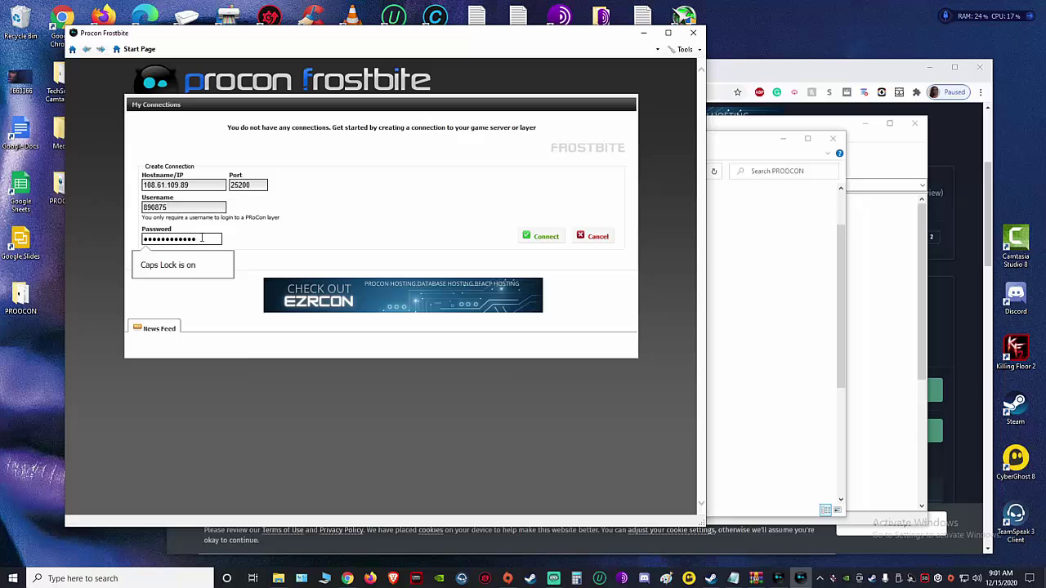
key(BackSpace)
key(BackSpace)
key(BackSpace)
key(BackSpace)
key(BackSpace)
key(BackSpace)
key(BackSpace)
key(BackSpace)
key(BackSpace)
key(BackSpace)
key(BackSpace)
key(BackSpace)
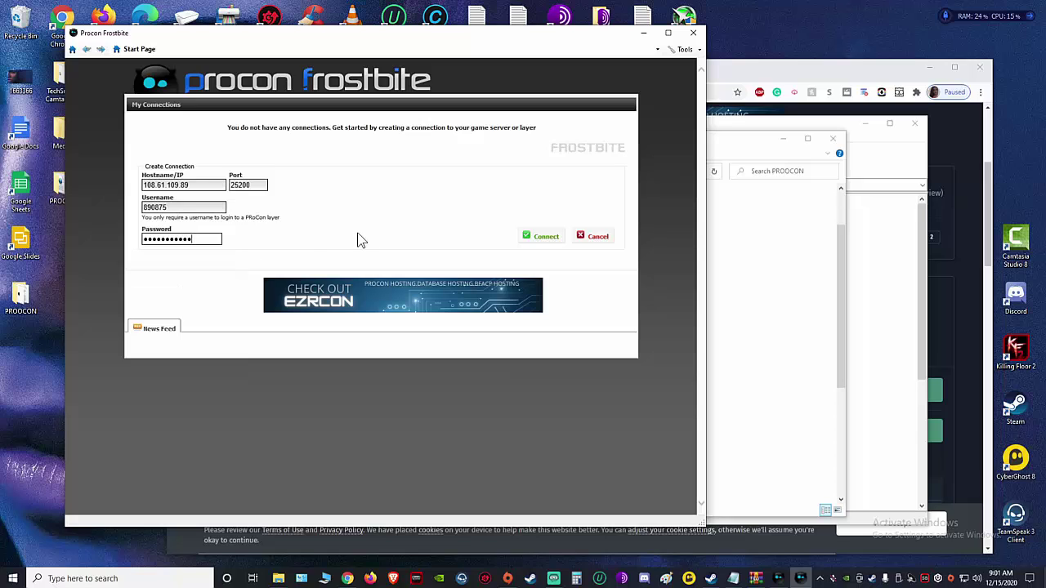
text(••••••••••••)
click(544, 242)
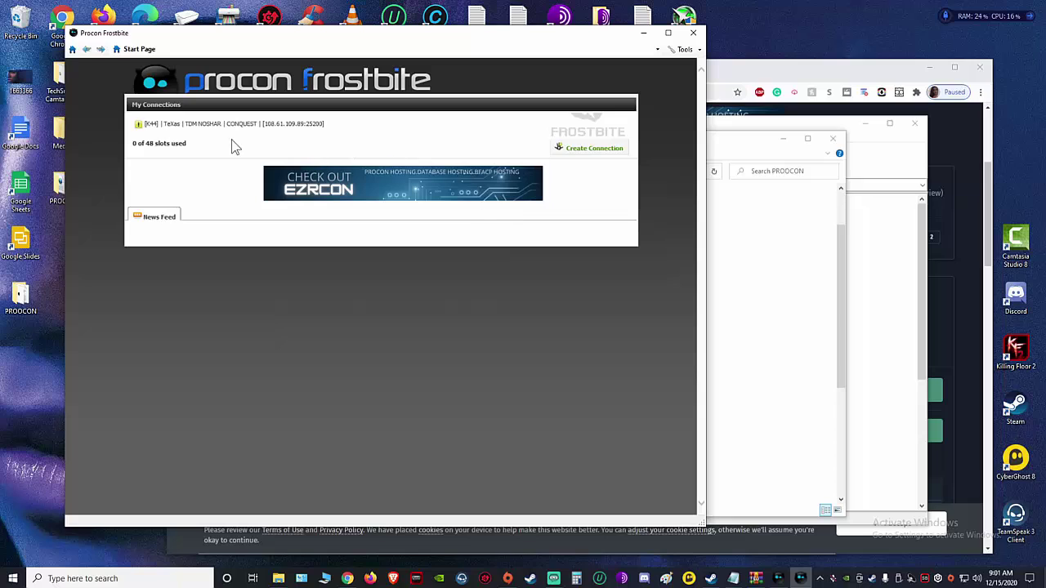
- Open the 108.61.109.89:25200 server entry, replace the password with the correct one and connect
mouse_move(147, 129)
mouse_move(221, 131)
click(281, 125)
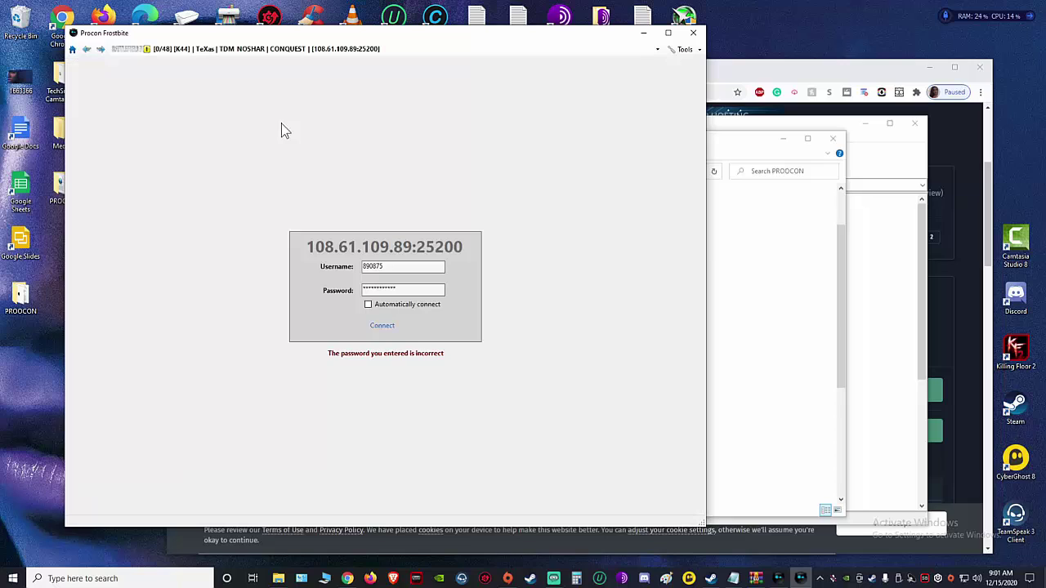
double_click(384, 288)
key(BackSpace)
text(******)
click(383, 326)
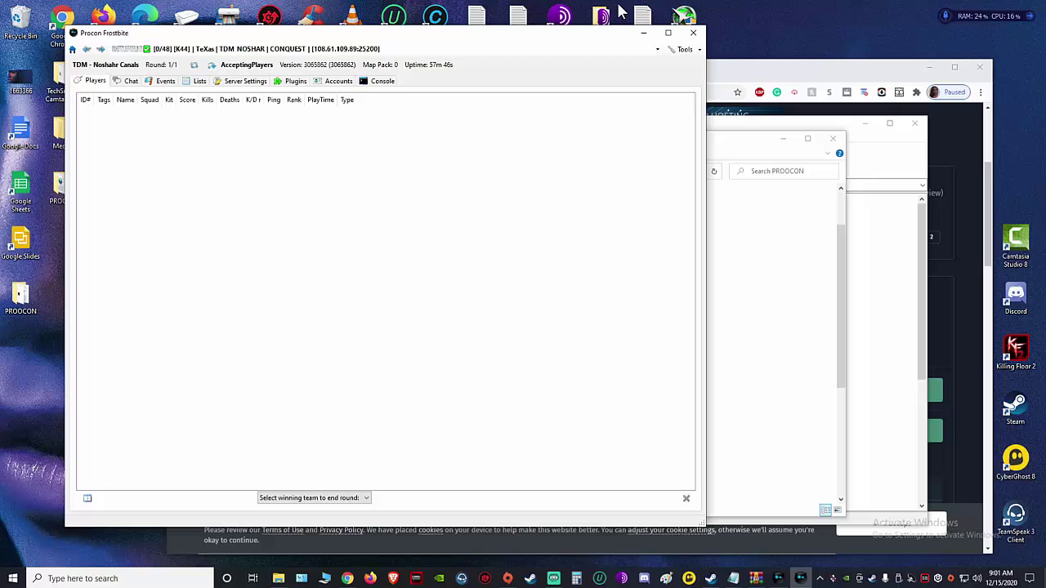
- Maximize the Procon Frostbite window and show the server's chat
click(669, 33)
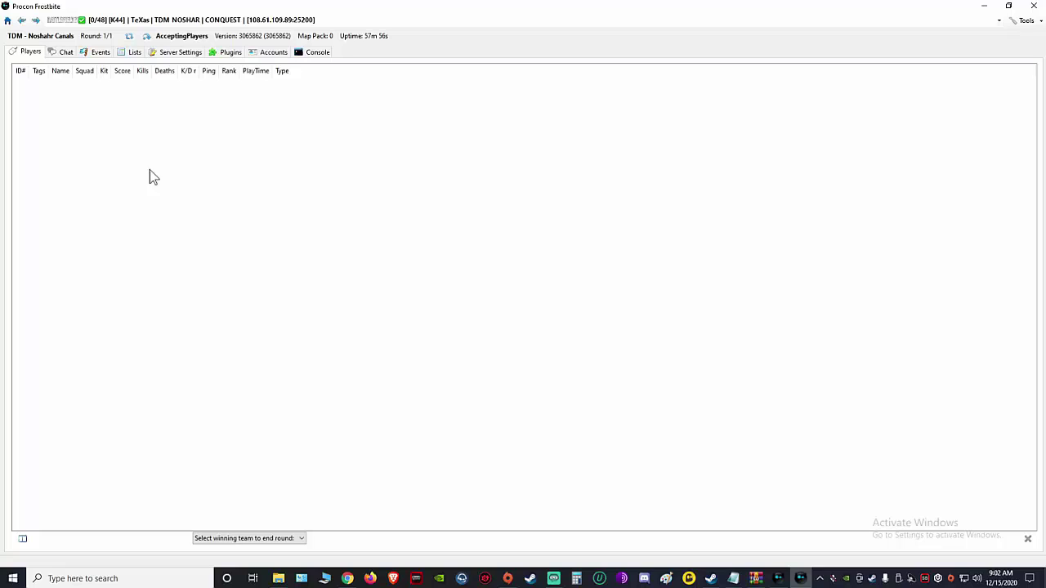
click(65, 51)
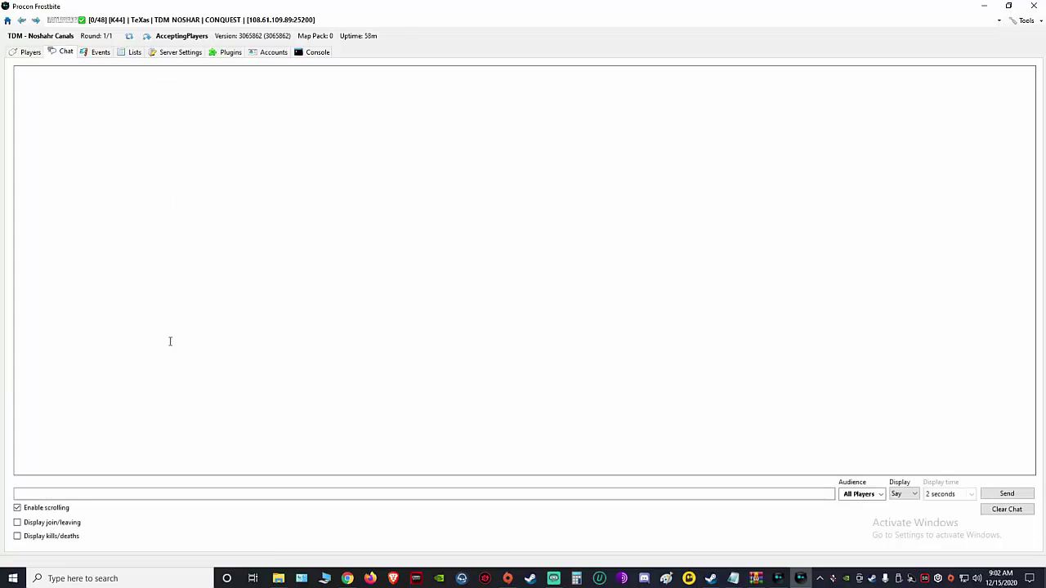
- Check the chat message field and the event log, and open the server's map list
click(148, 494)
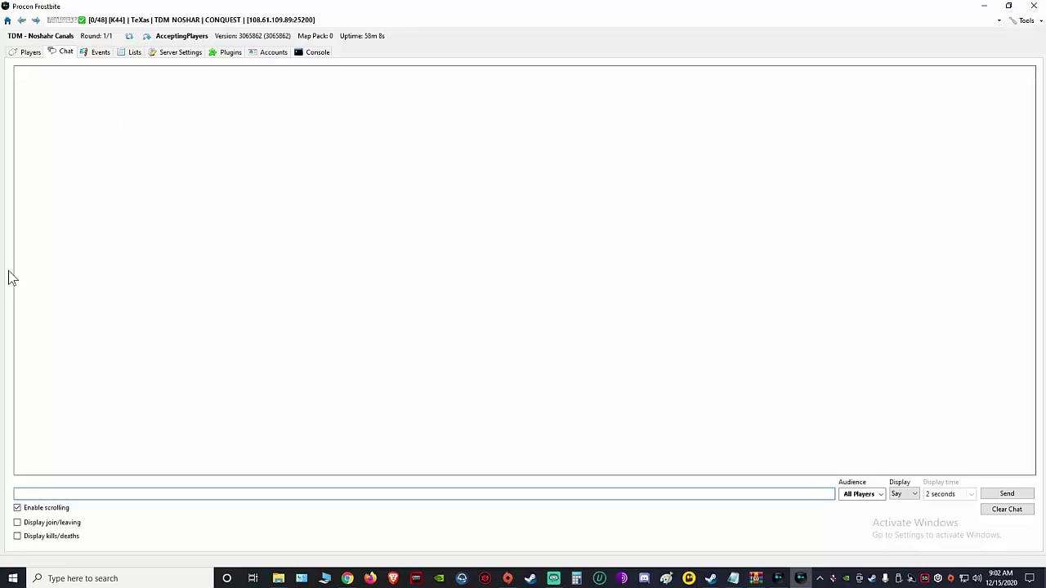
click(101, 54)
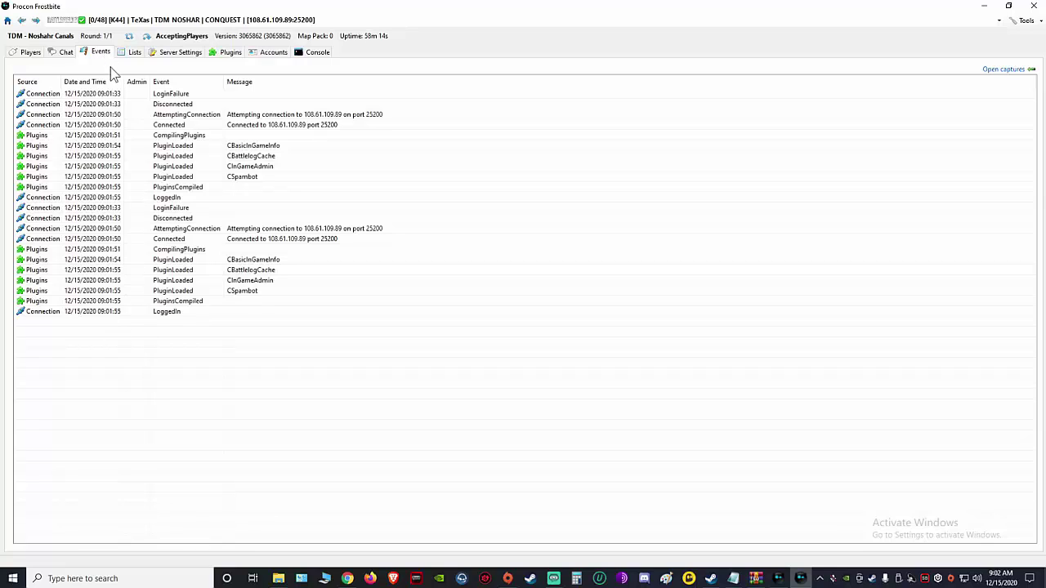
click(132, 54)
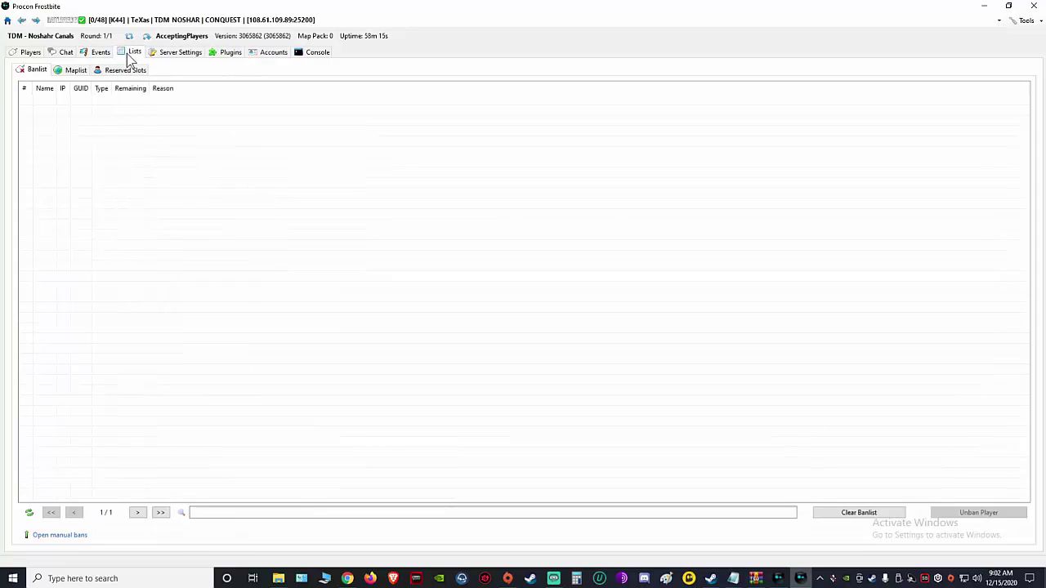
click(76, 71)
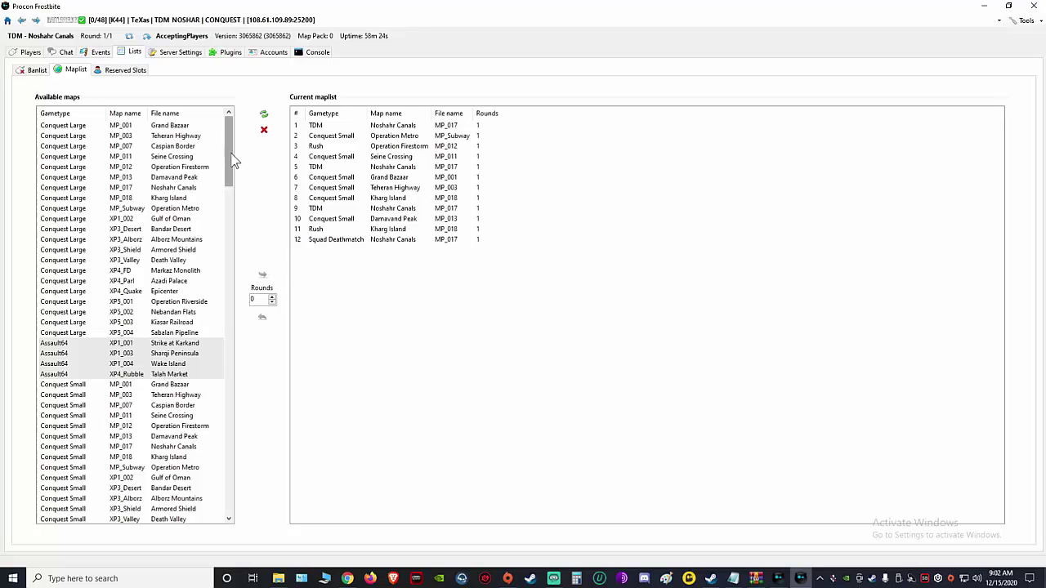
- Look over the available and current maps, selecting Conquest Large Kharg Island and the current Damavand Peak entry, and refresh the maplist
mouse_move(229, 160)
mouse_down()
mouse_move(268, 387)
mouse_move(255, 484)
mouse_move(257, 292)
mouse_move(221, 149)
mouse_up()
click(150, 199)
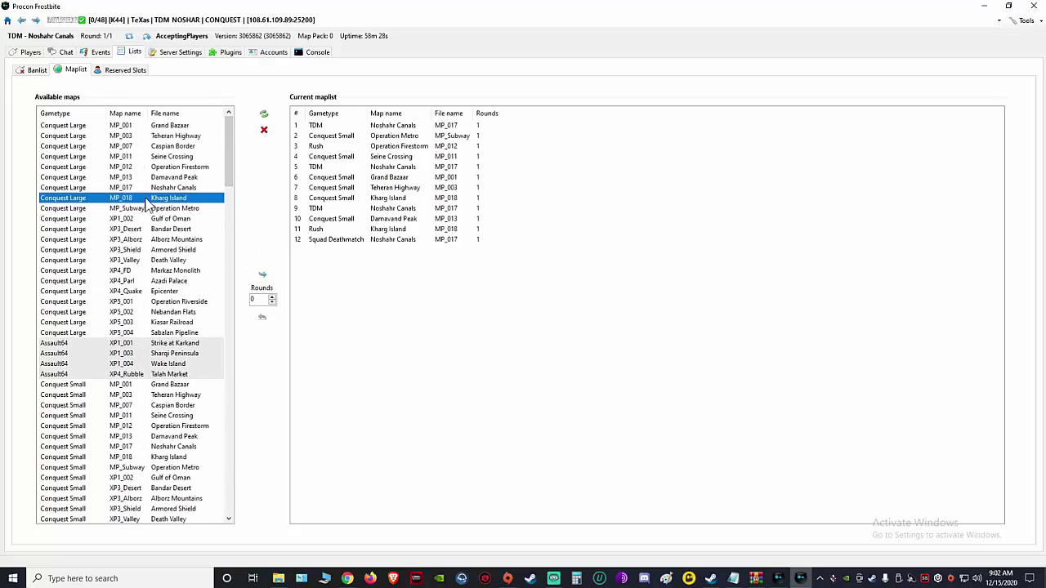
click(263, 278)
click(378, 219)
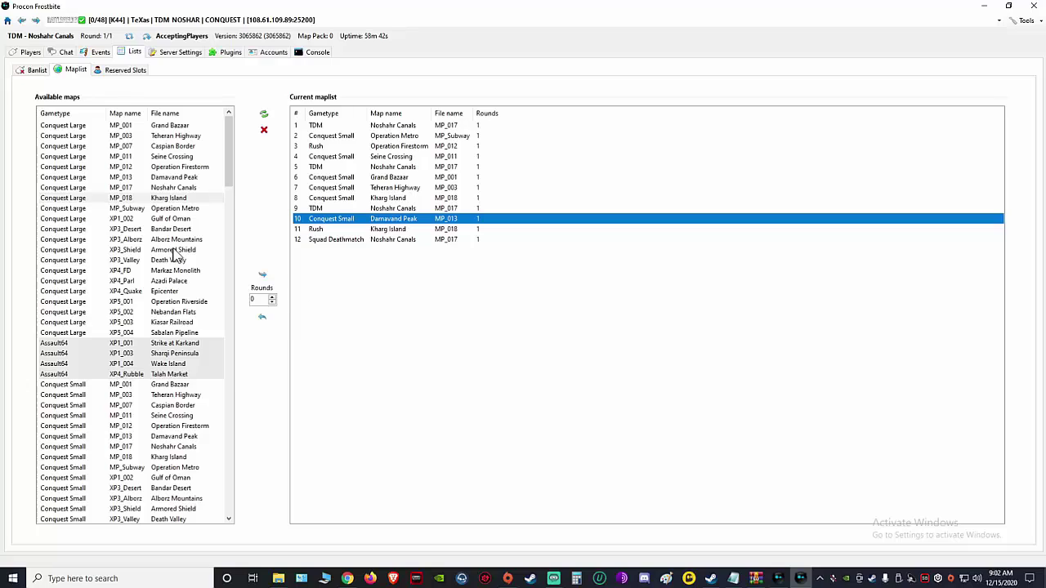
click(264, 115)
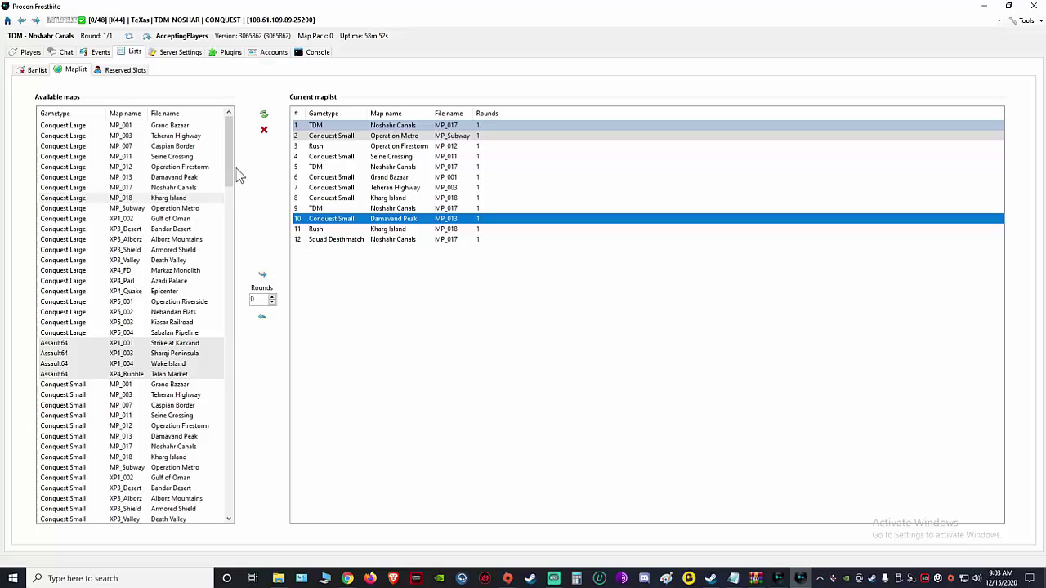
mouse_move(226, 155)
mouse_down()
mouse_move(248, 257)
mouse_move(237, 282)
mouse_move(233, 162)
mouse_up()
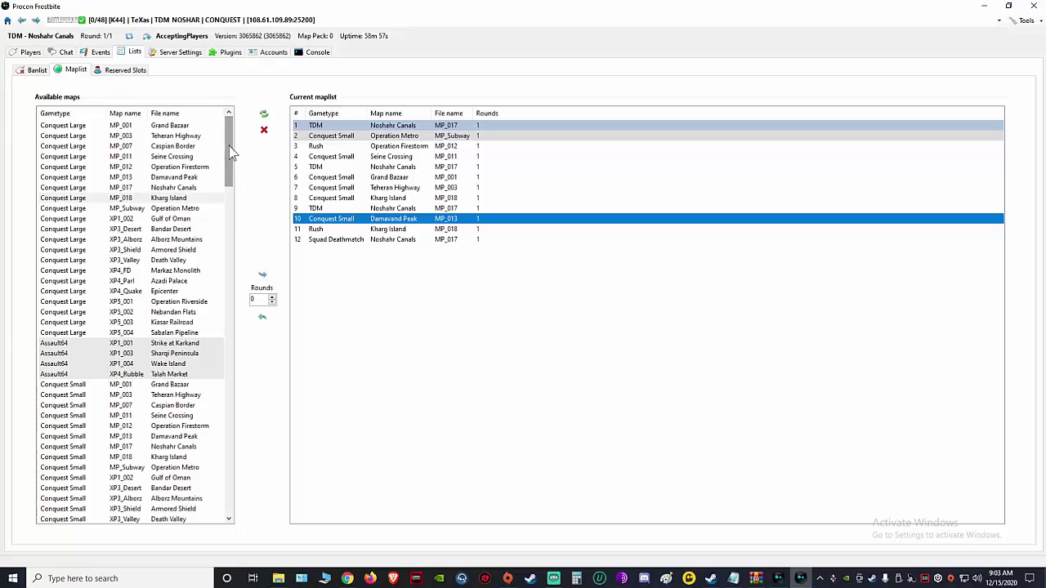
- Show the server's Details settings and select the whole server message text
click(180, 53)
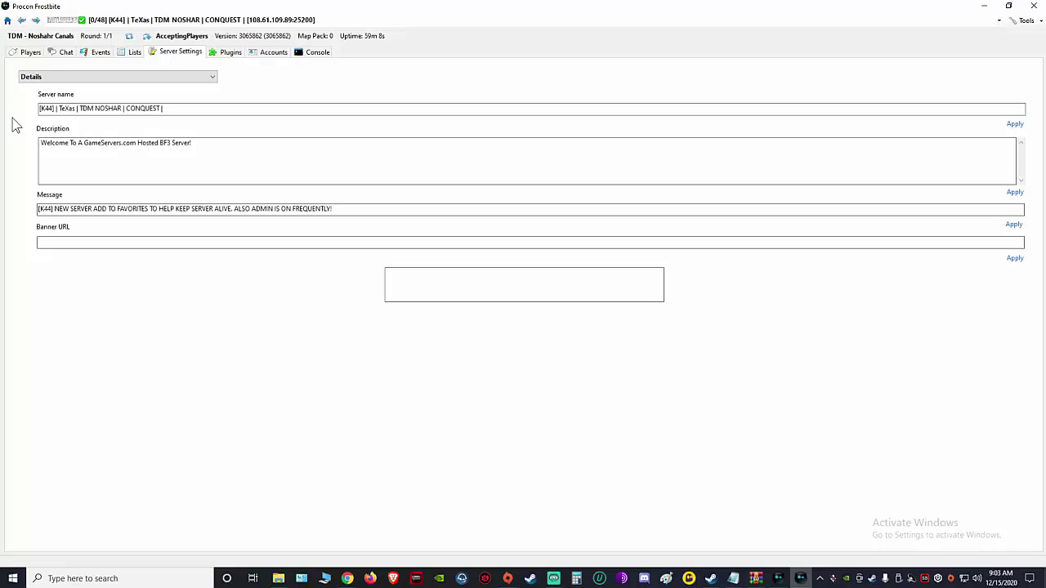
drag(333, 209, 39, 211)
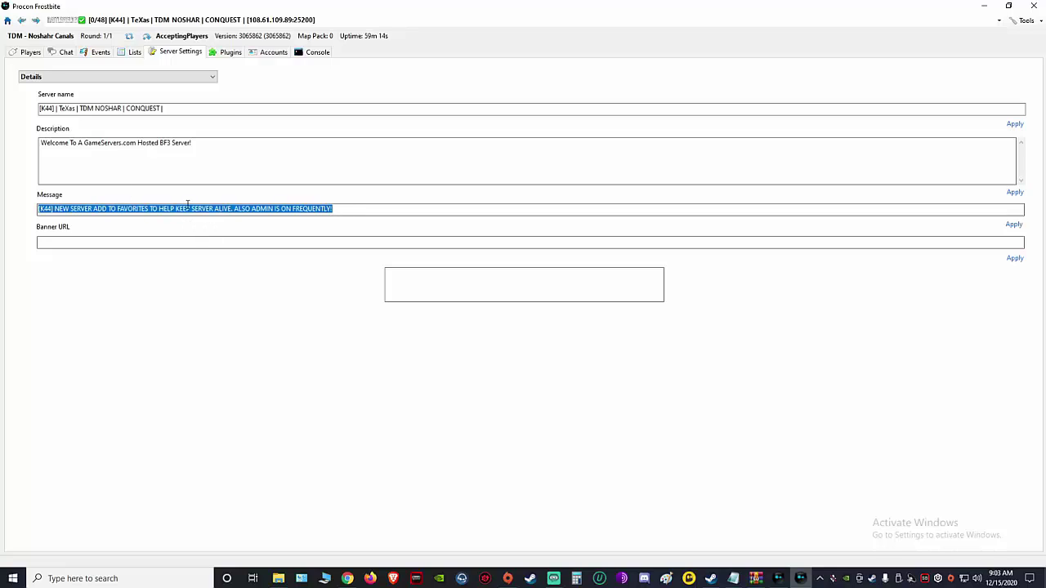
- Look through the descriptions of the loaded plugins and enable the Spambot plugin
click(228, 54)
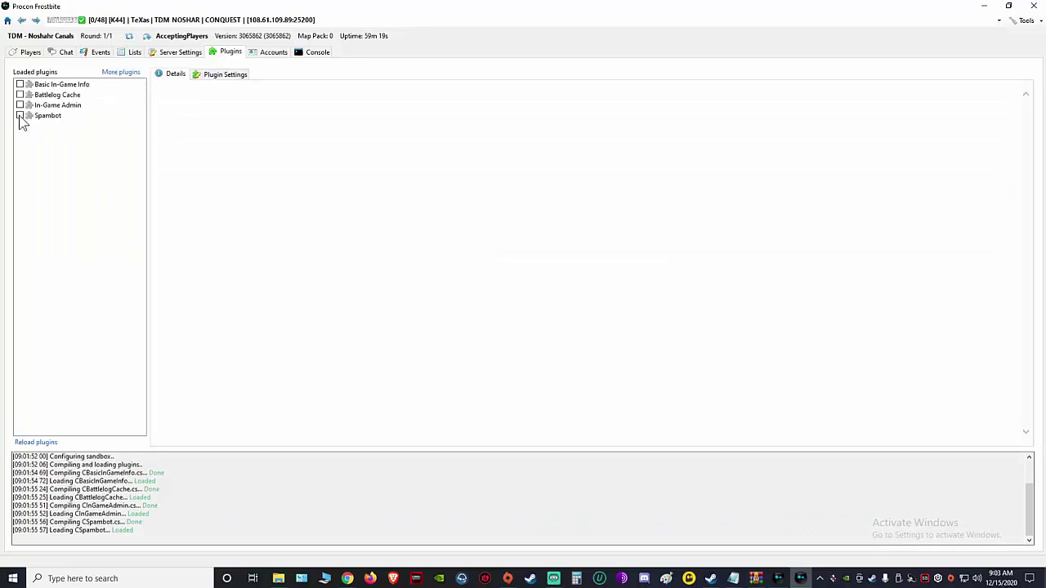
click(54, 85)
click(56, 95)
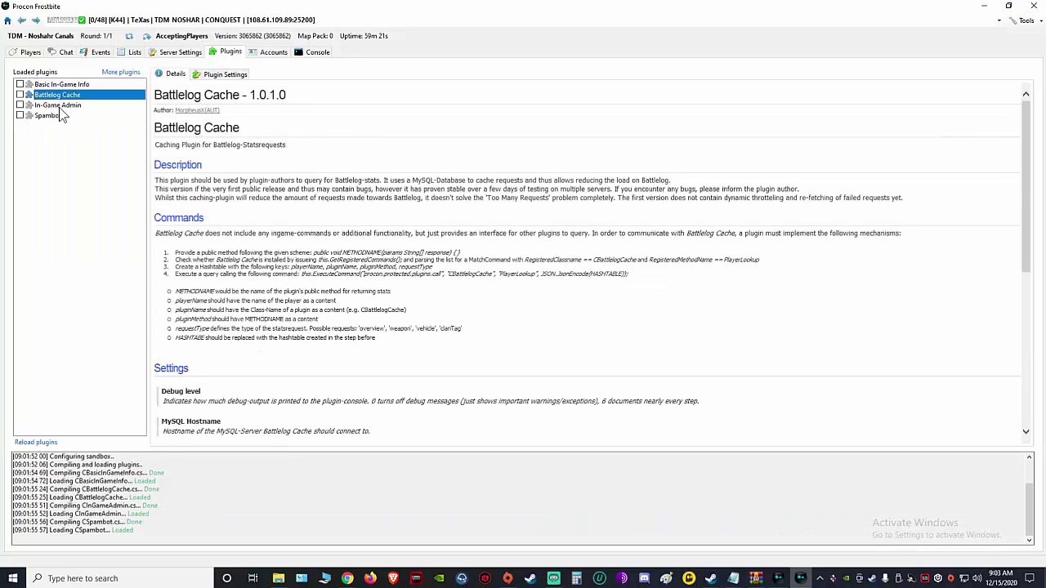
click(59, 106)
click(48, 115)
click(19, 116)
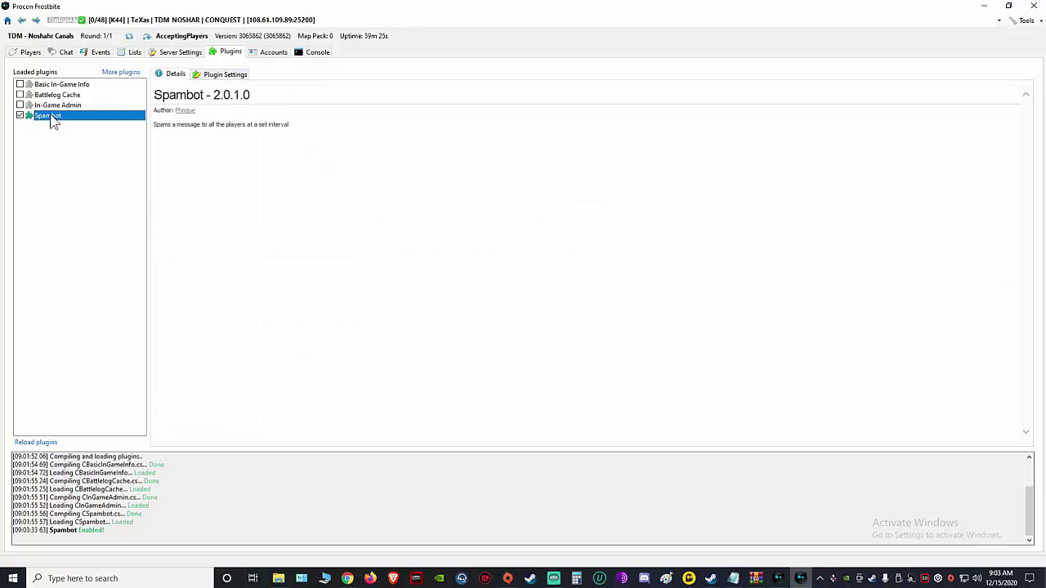
- Inspect the Spambot settings, viewing its message list without editing it and selecting the interval between messages
click(232, 78)
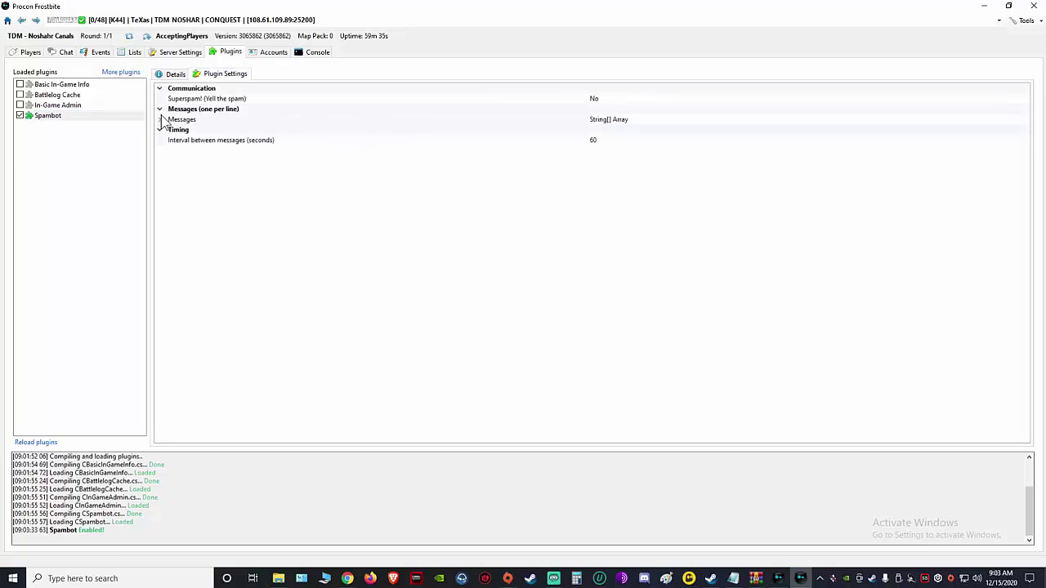
click(223, 120)
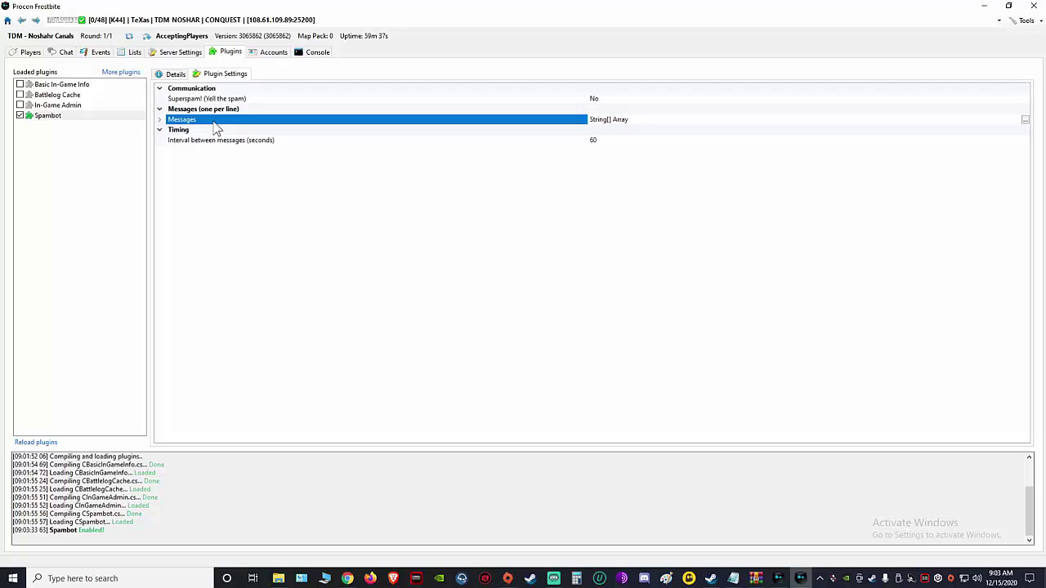
click(1025, 120)
click(466, 237)
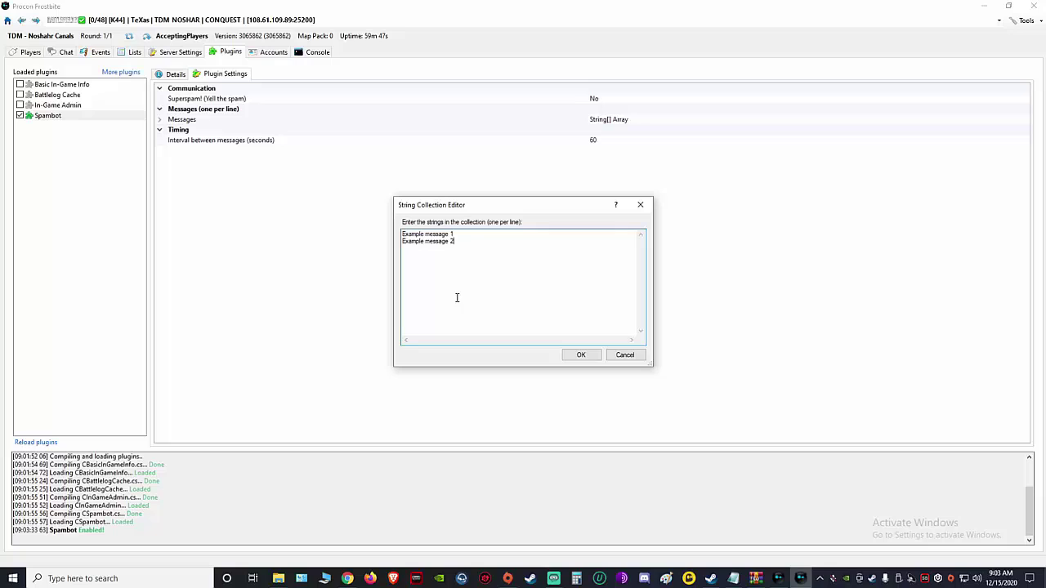
click(619, 357)
click(598, 140)
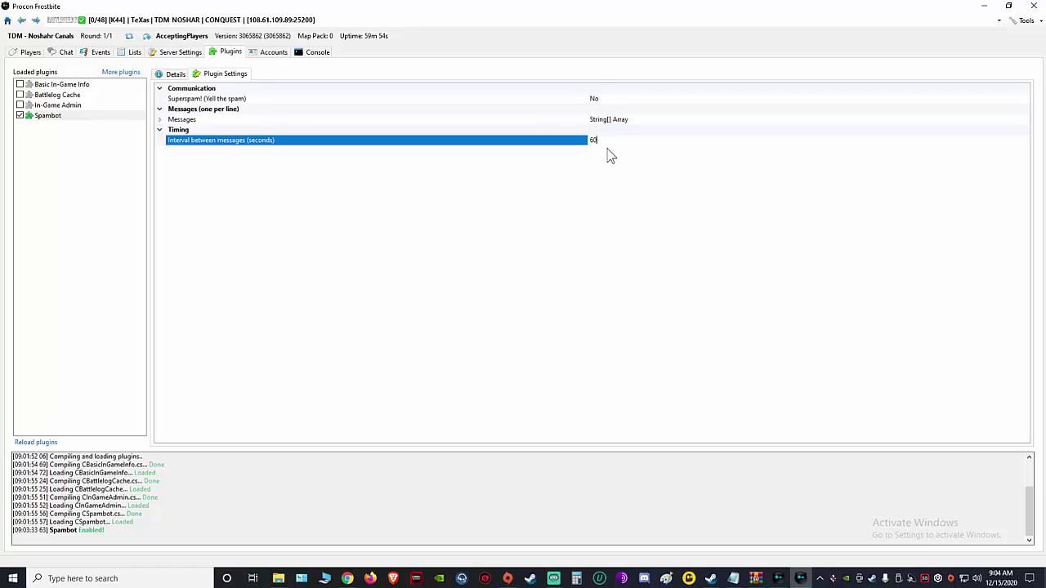
- Revisit the events, chat and player views, and show where a soldier name is added to the reserved slots list
click(133, 54)
click(101, 54)
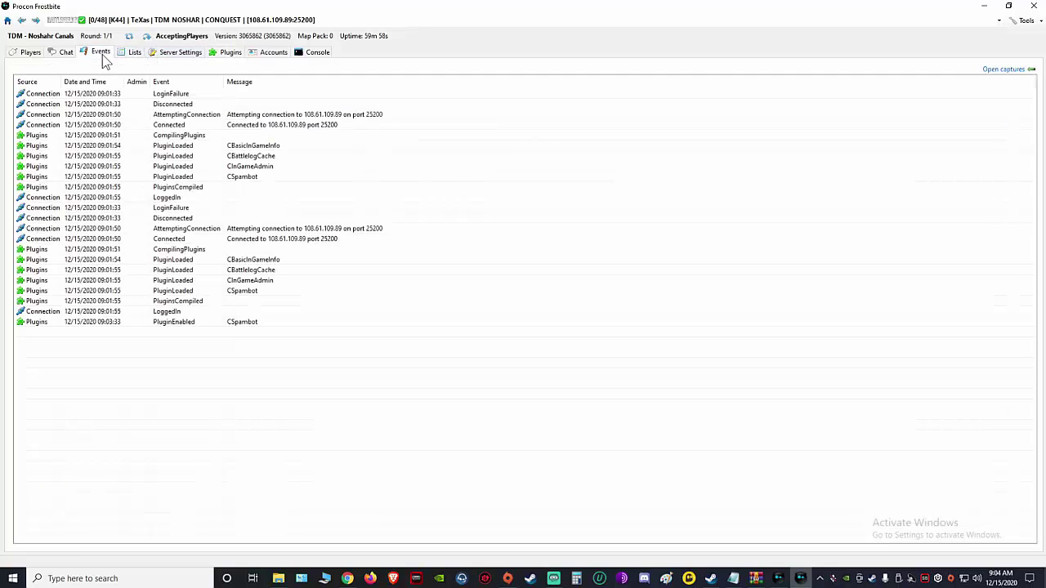
click(67, 52)
click(31, 52)
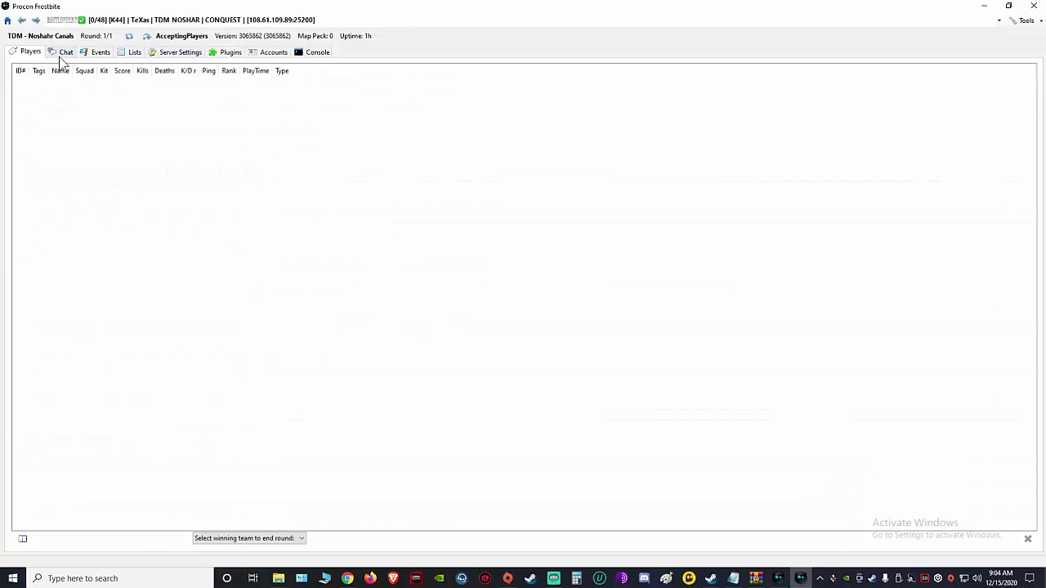
click(66, 52)
click(96, 52)
click(131, 52)
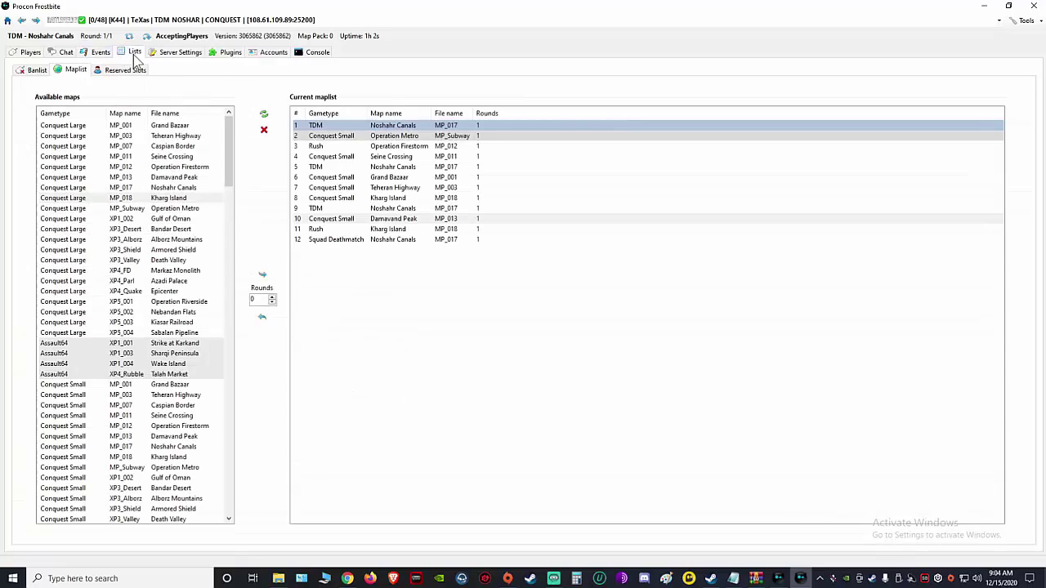
click(122, 70)
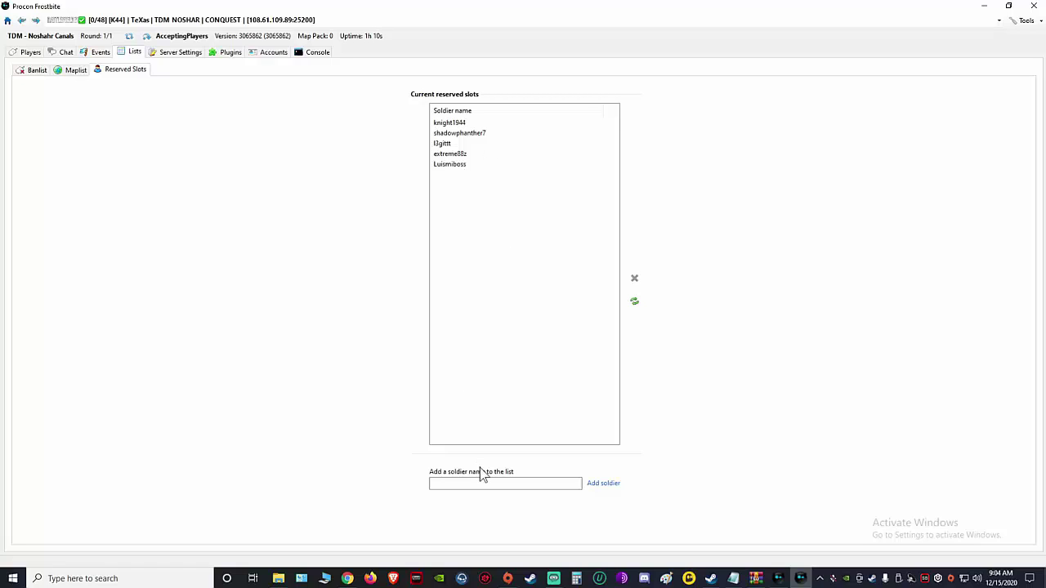
click(493, 483)
- Tour the console, accounts, plugins, server settings and lists, returning to the event log and chat
click(312, 54)
click(270, 55)
click(231, 54)
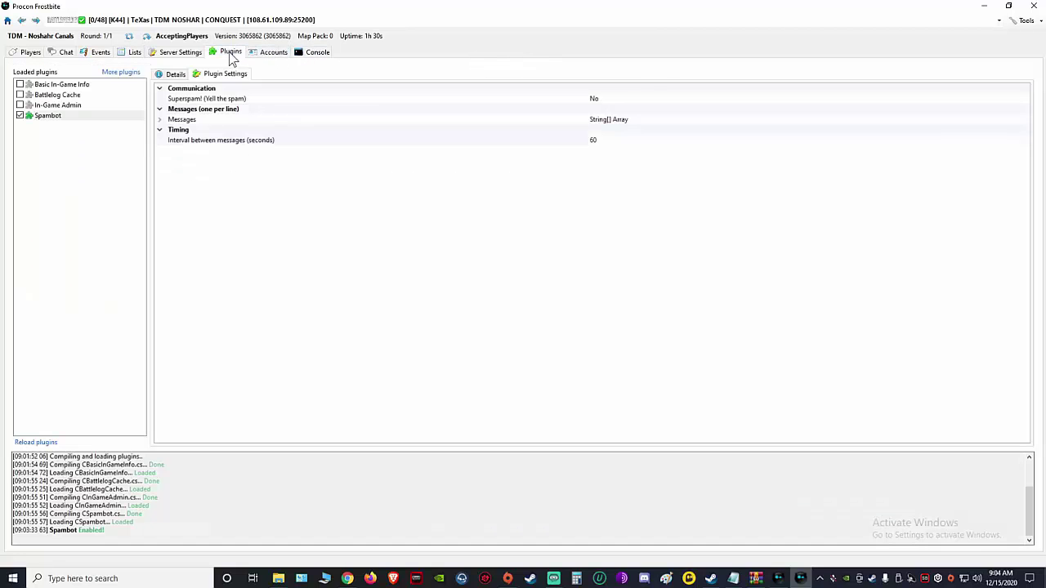
click(181, 54)
click(134, 54)
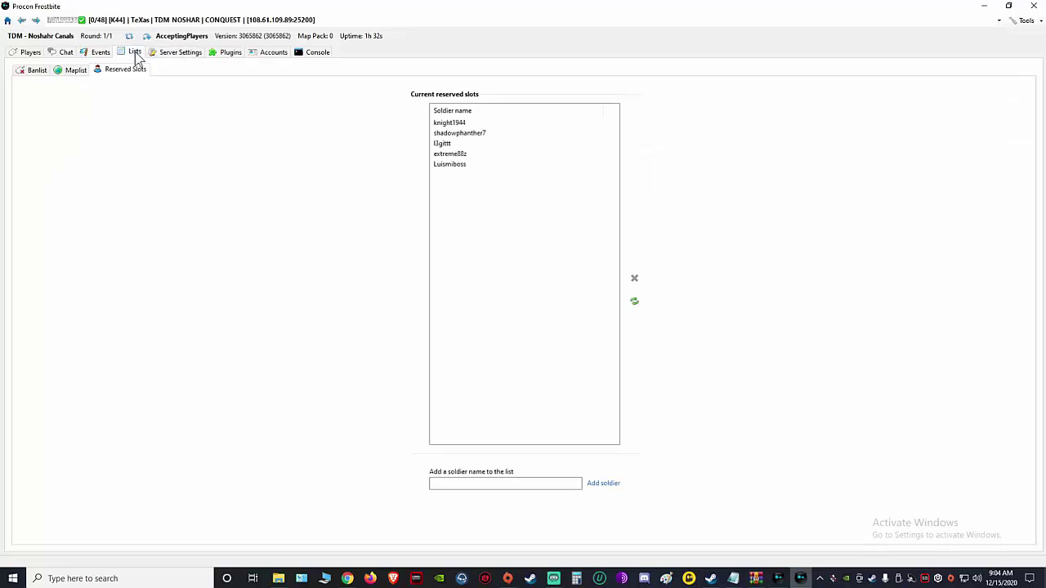
key(alt+Tab)
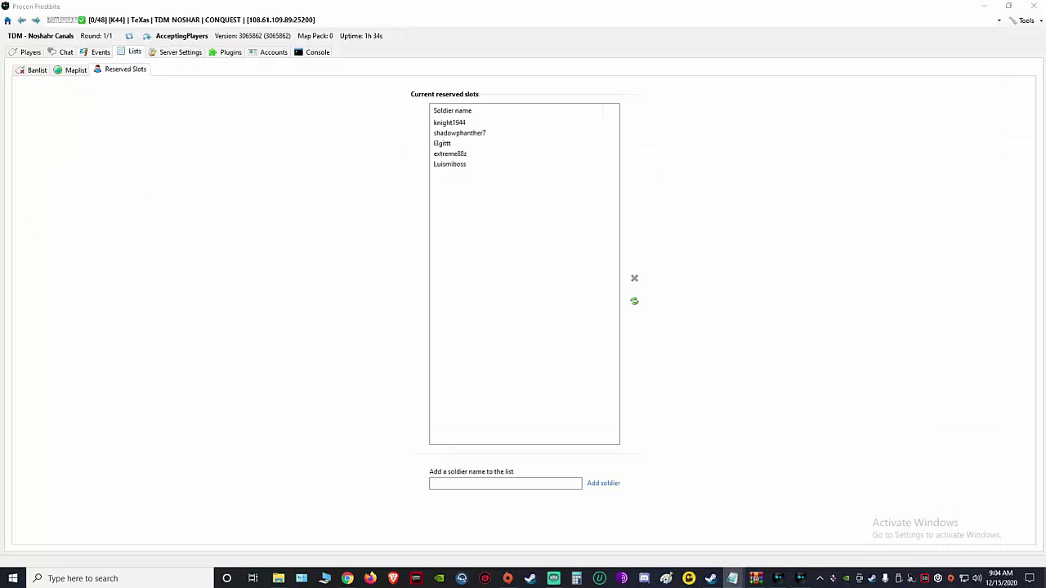
click(99, 53)
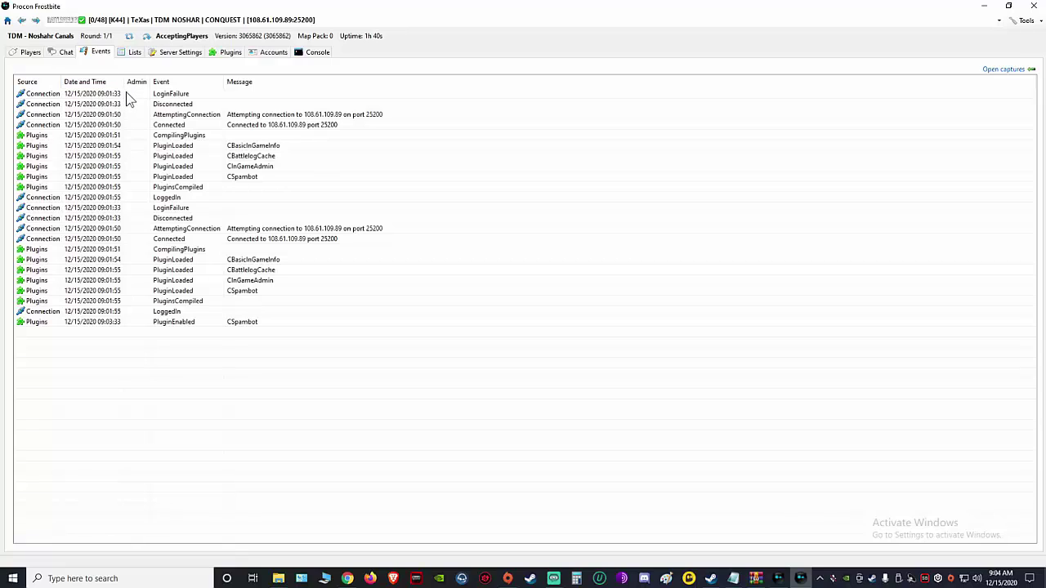
click(65, 52)
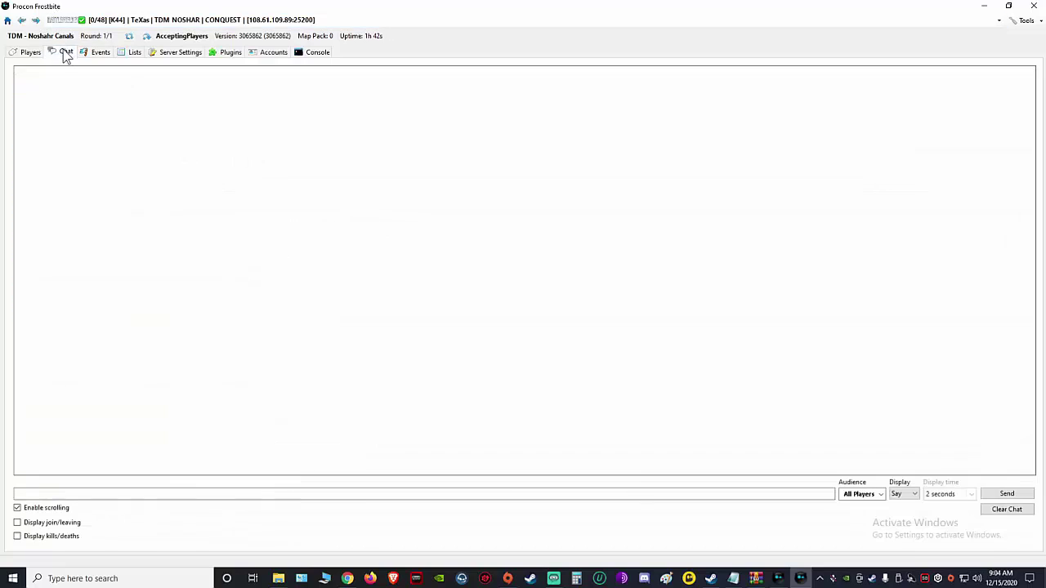
- Open the Gameplay server settings and examine the player man down time, GameMode counter and round start player count
click(166, 57)
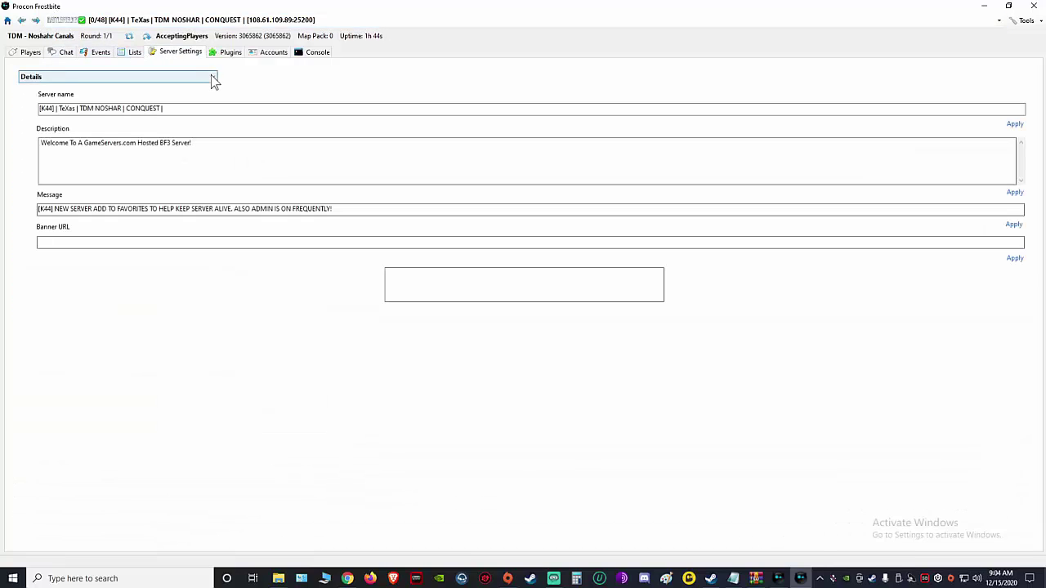
click(211, 77)
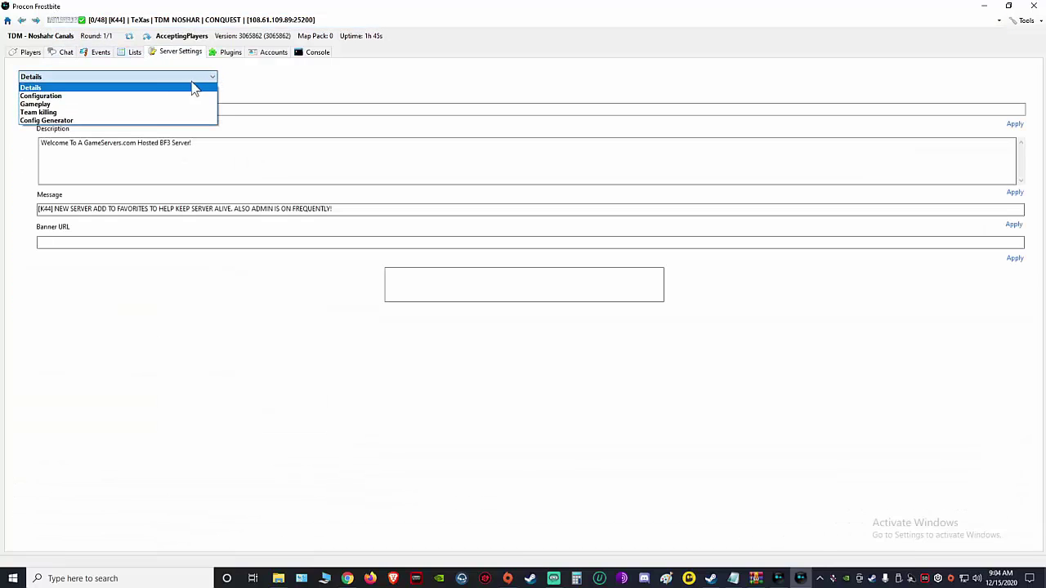
click(141, 106)
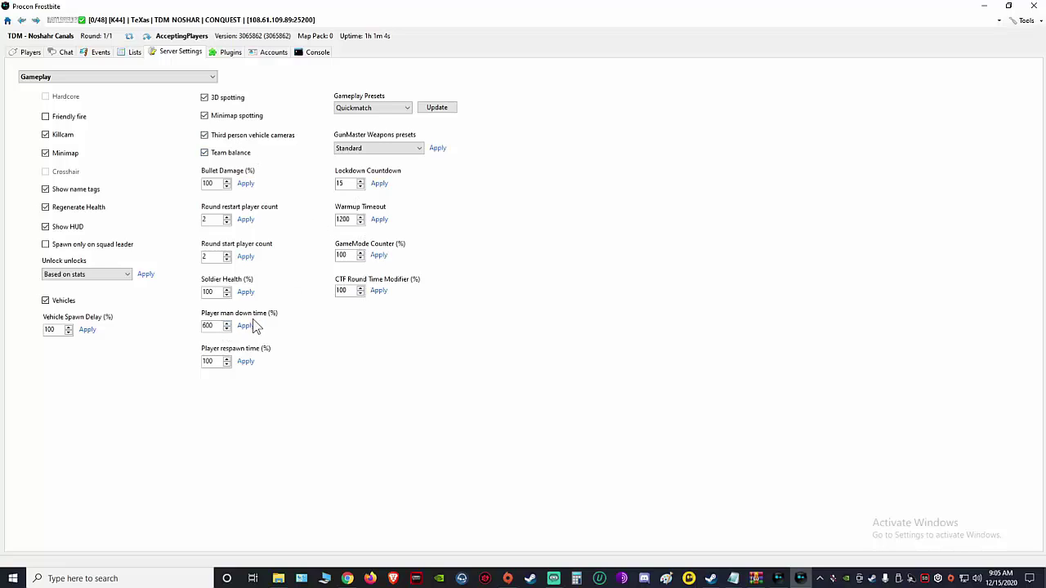
double_click(209, 326)
drag(348, 257, 340, 256)
double_click(211, 257)
click(212, 258)
double_click(208, 325)
click(211, 325)
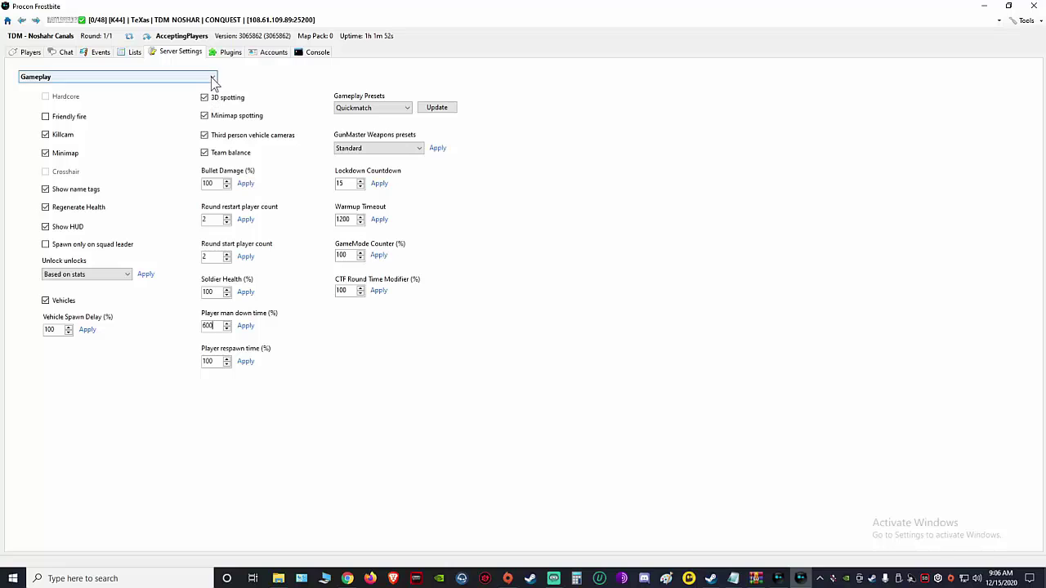
- Review the available Gameplay Presets and GunMaster Weapons presets, and return to the player list
click(436, 109)
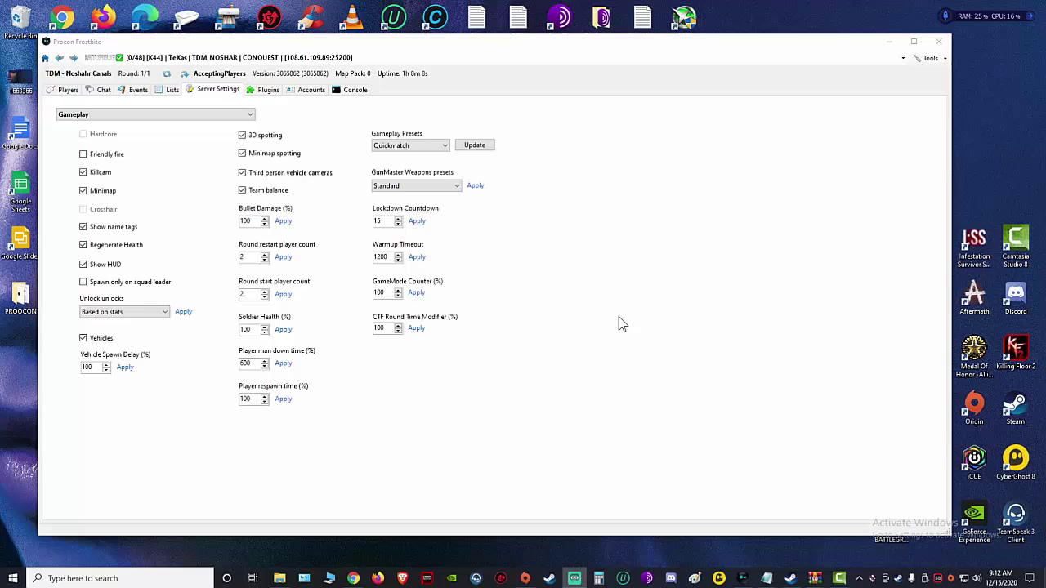
click(445, 149)
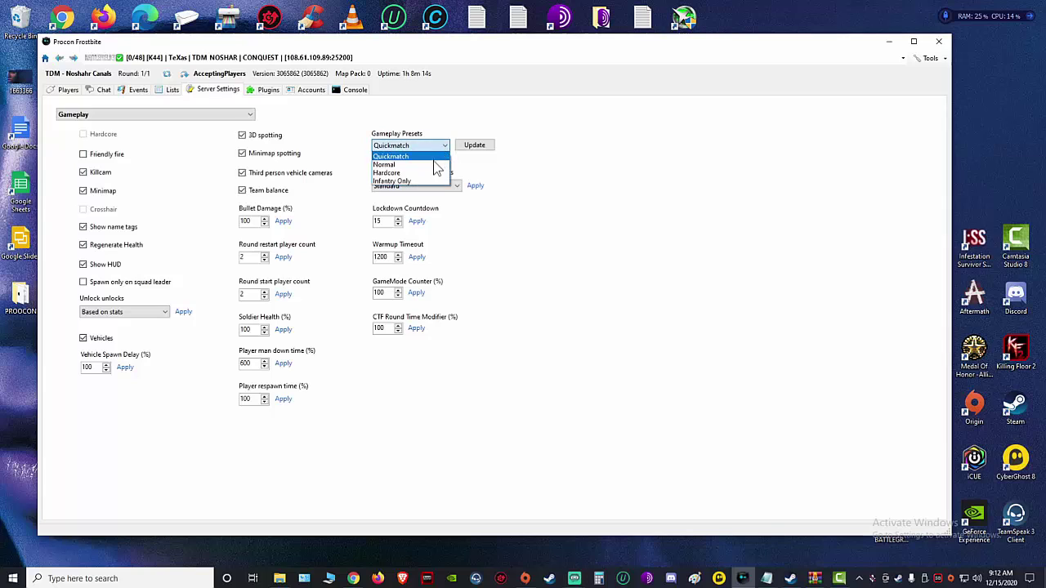
click(441, 193)
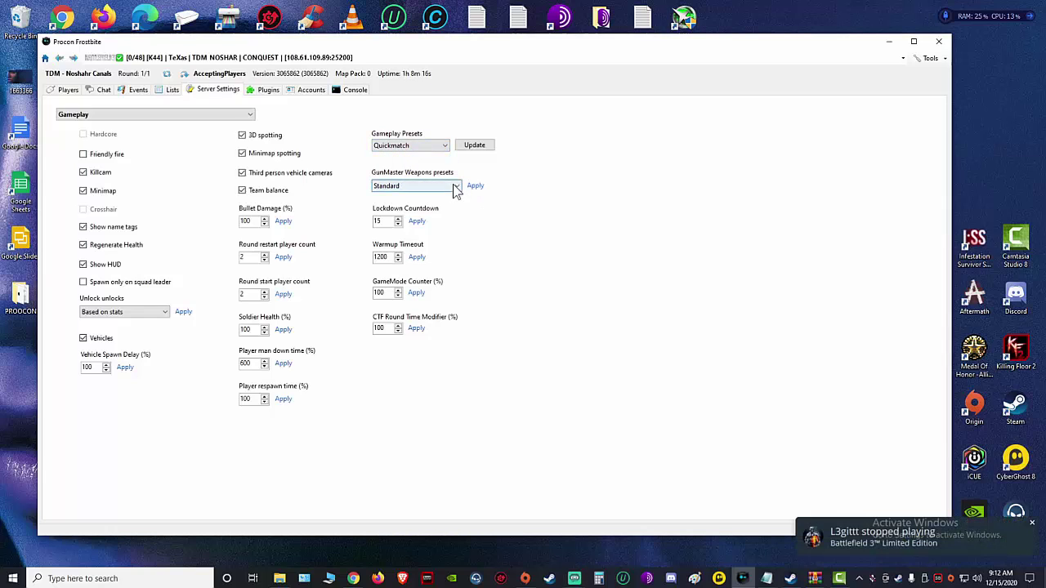
click(453, 188)
click(504, 231)
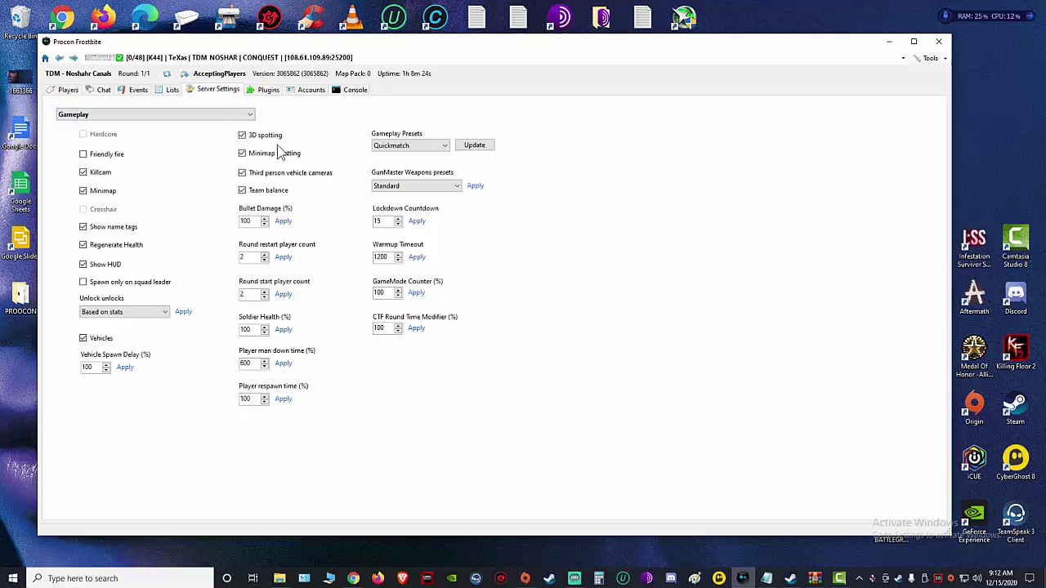
click(67, 90)
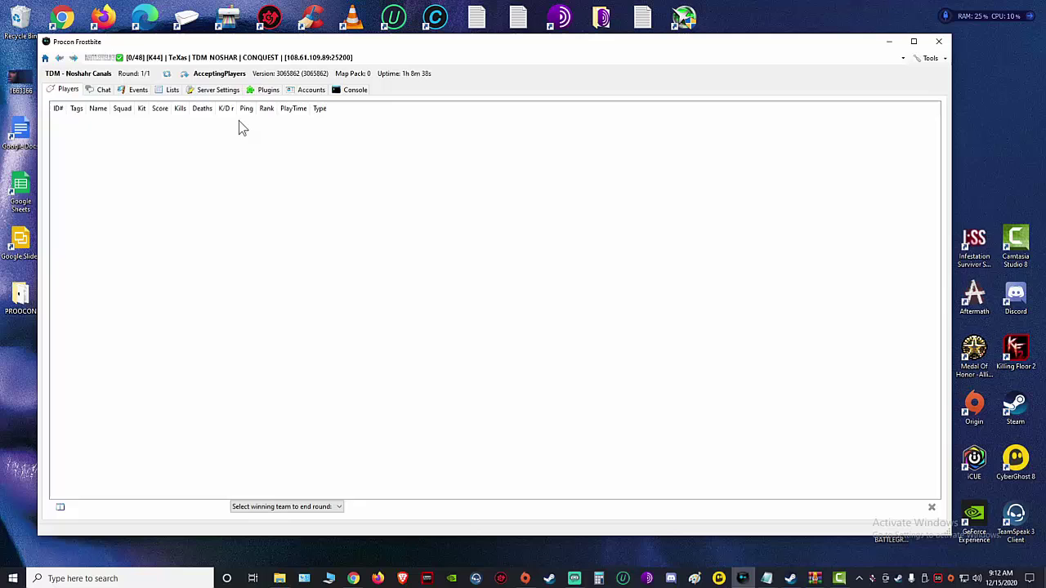
- Return to the Gameplay server settings and check which other settings categories are available
click(217, 89)
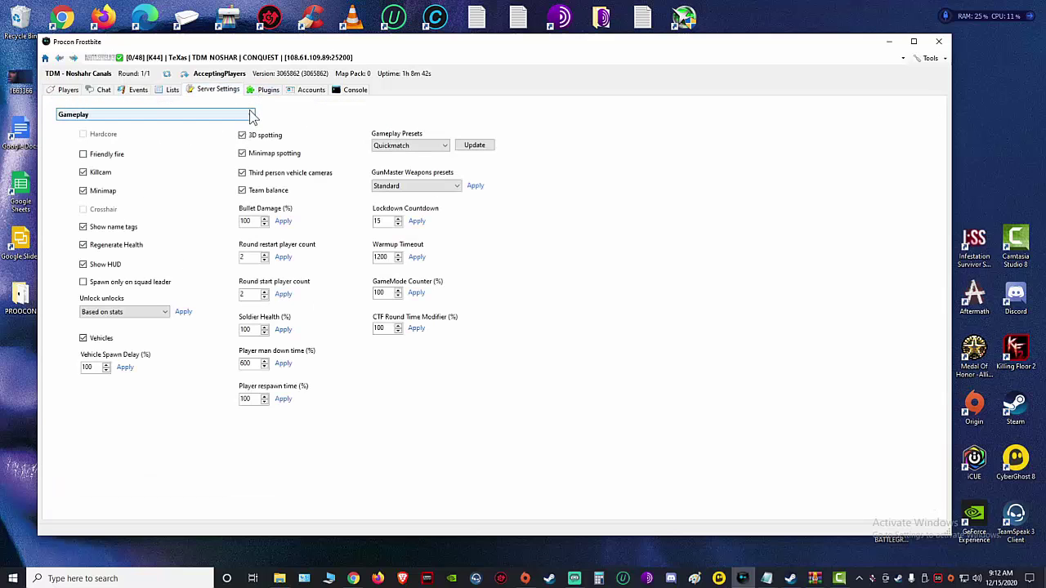
click(219, 115)
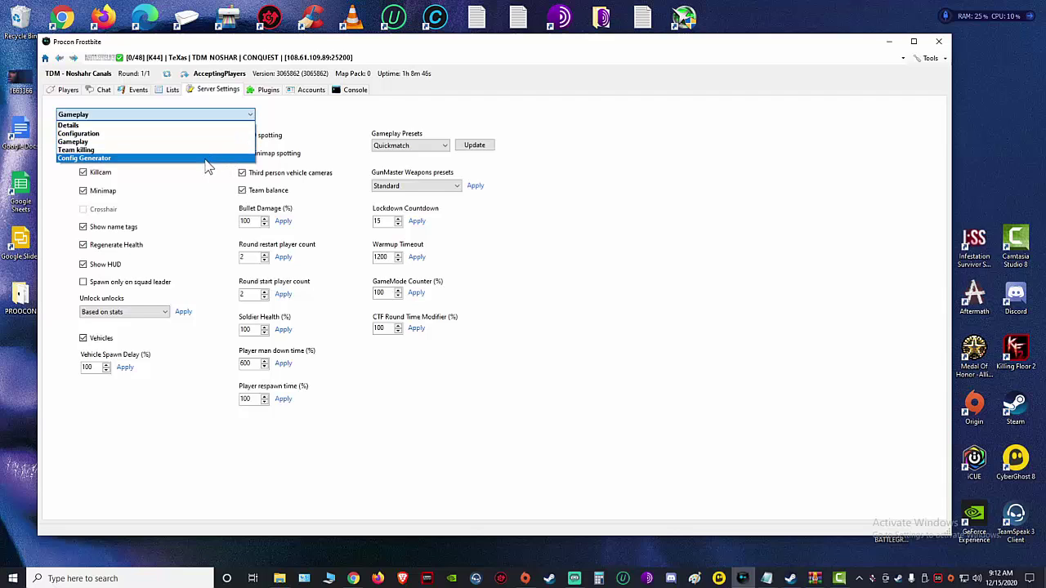
click(220, 246)
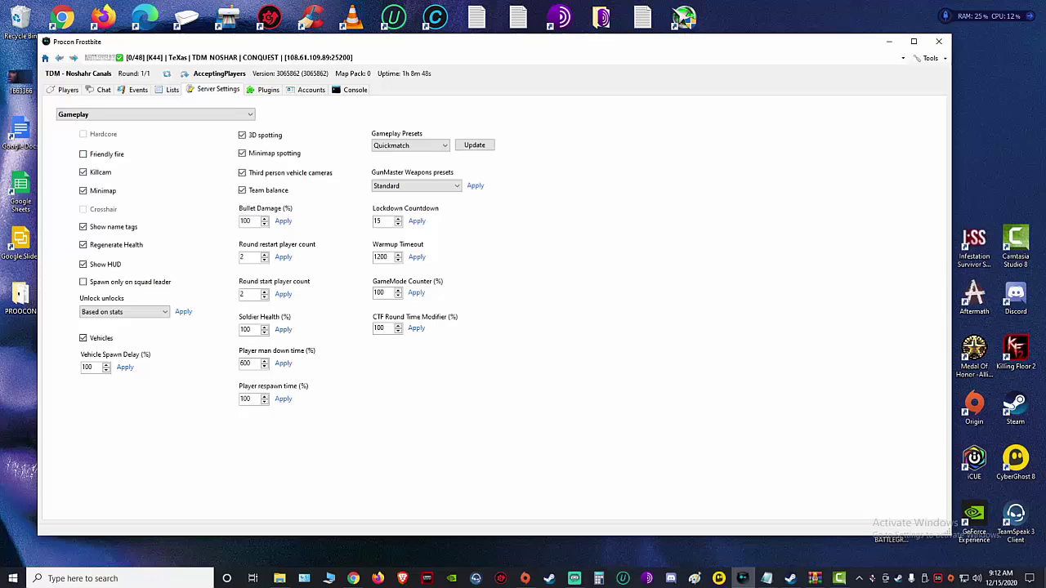
- Switch to the startup.TXT file in Notepad, review its server variables, and close the file
key(alt+Tab)
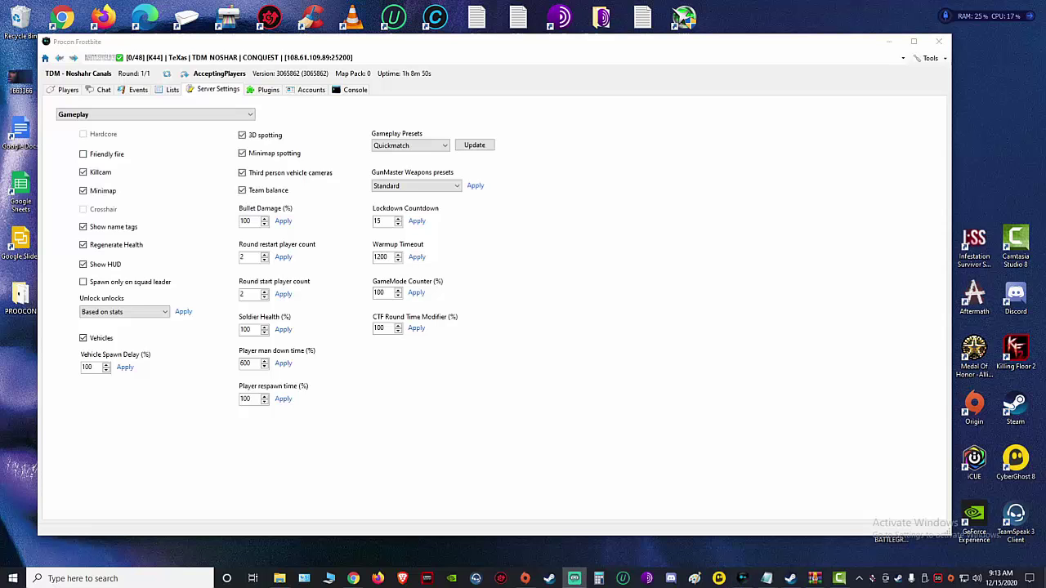
key(alt+Tab)
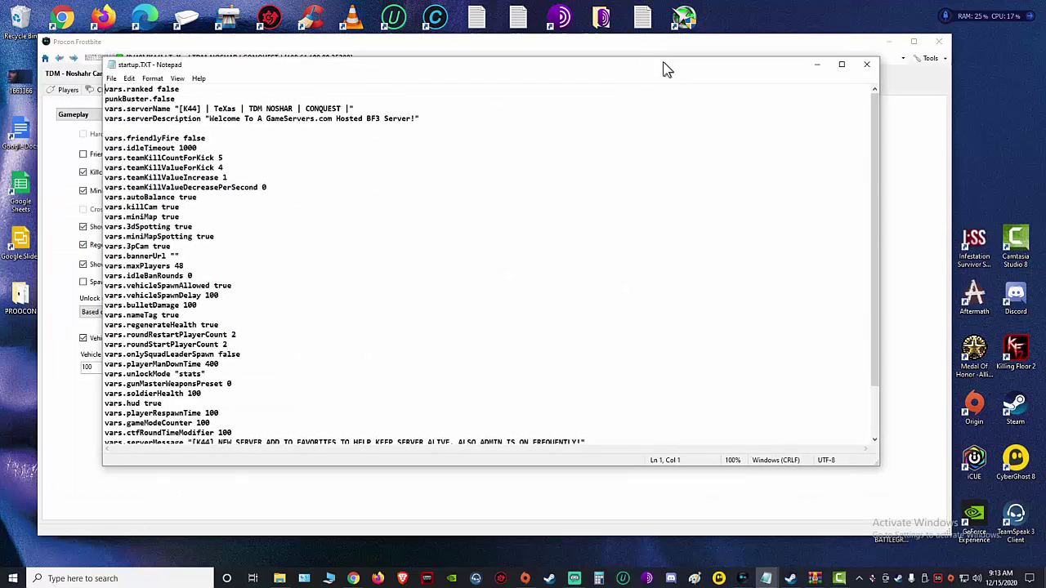
drag(663, 66, 622, 63)
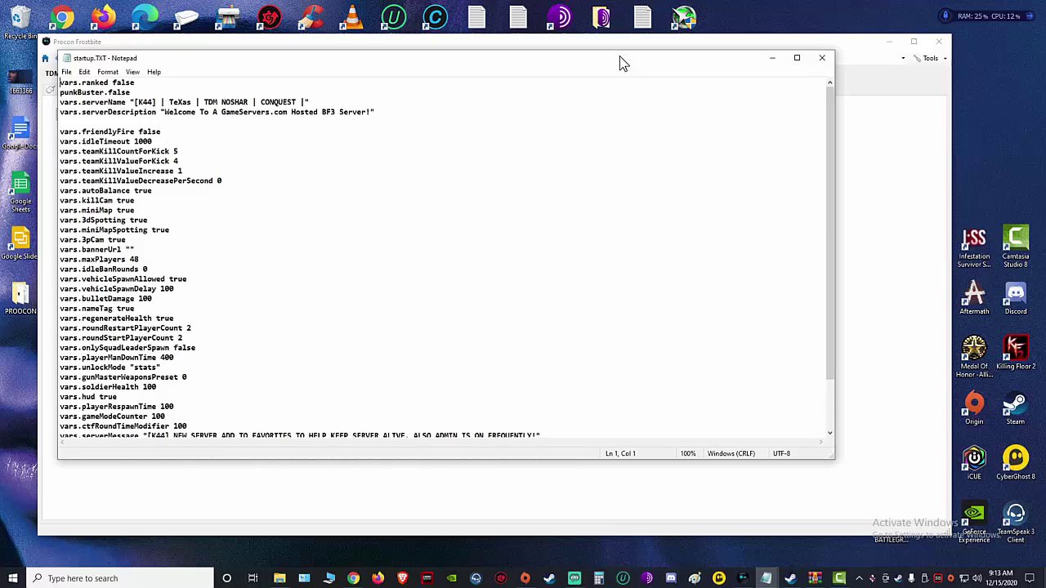
scroll(381, 240, down, 2)
scroll(381, 240, up, 2)
drag(237, 436, 123, 78)
click(397, 284)
click(820, 59)
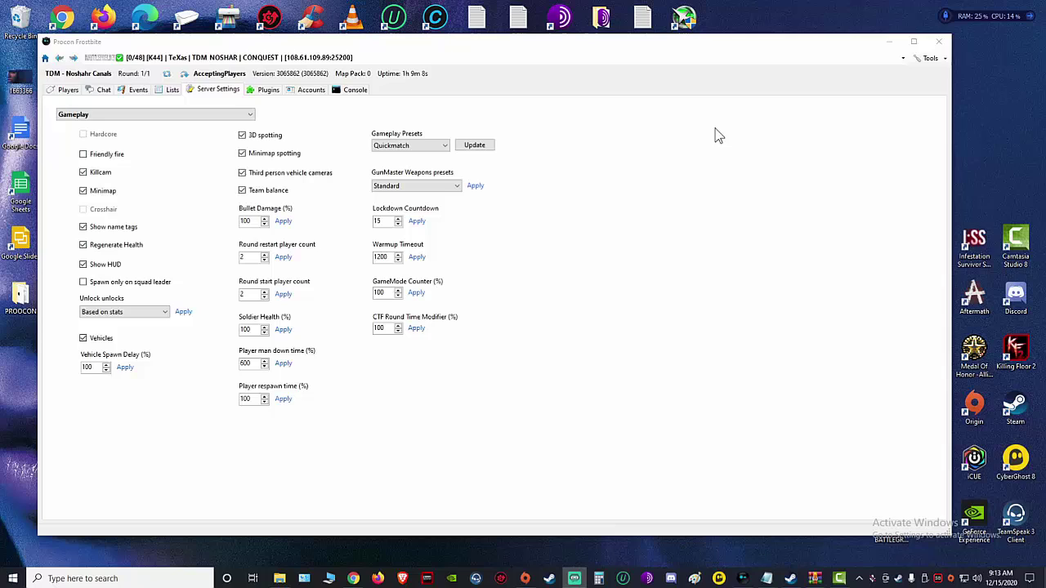